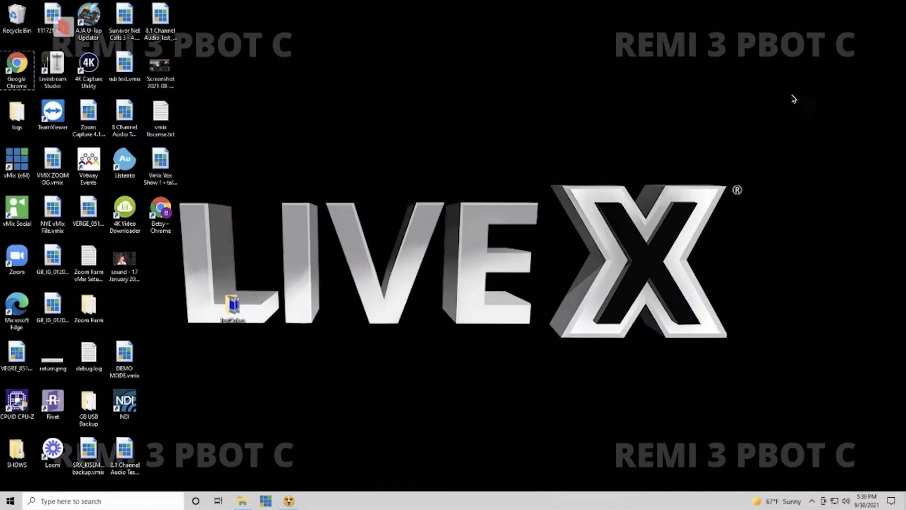
Launch vMix 24 from the taskbar so a default session with two Blank inputs opens
{"action": "left_click_drag", "start_coordinate": [612, 434], "coordinate": [871, 481]}
{"action": "left_click", "coordinate": [266, 501]}
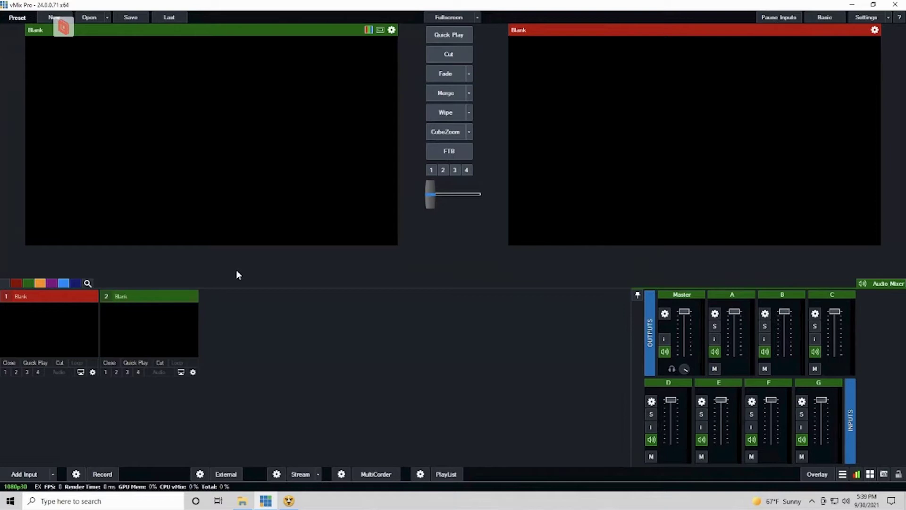
Browse File Explorer to CHTV Draft > Boxes with its six box PNGs, then minimize it
{"action": "left_click", "coordinate": [242, 500]}
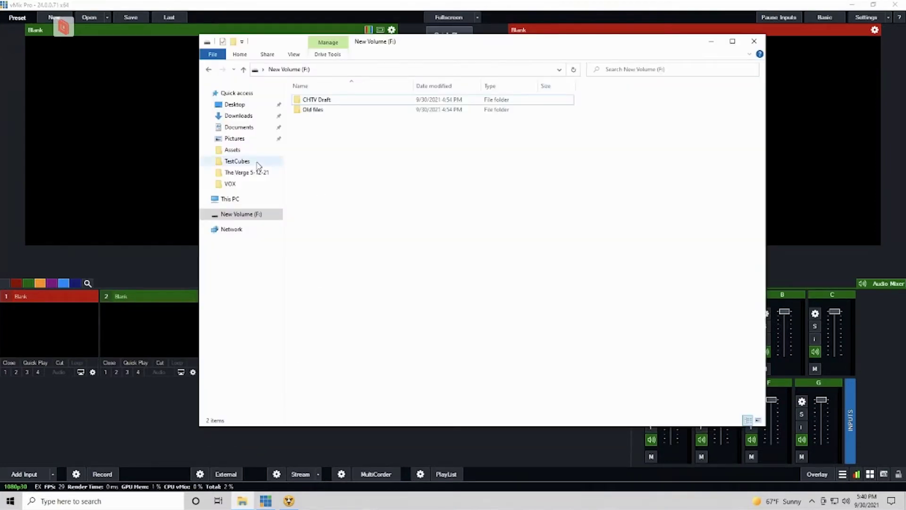
{"action": "double_click", "coordinate": [326, 100]}
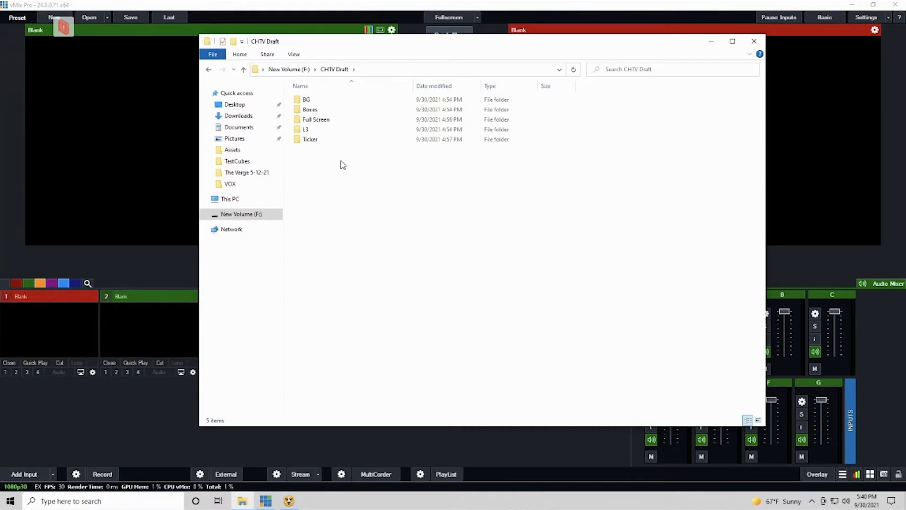
{"action": "double_click", "coordinate": [312, 109]}
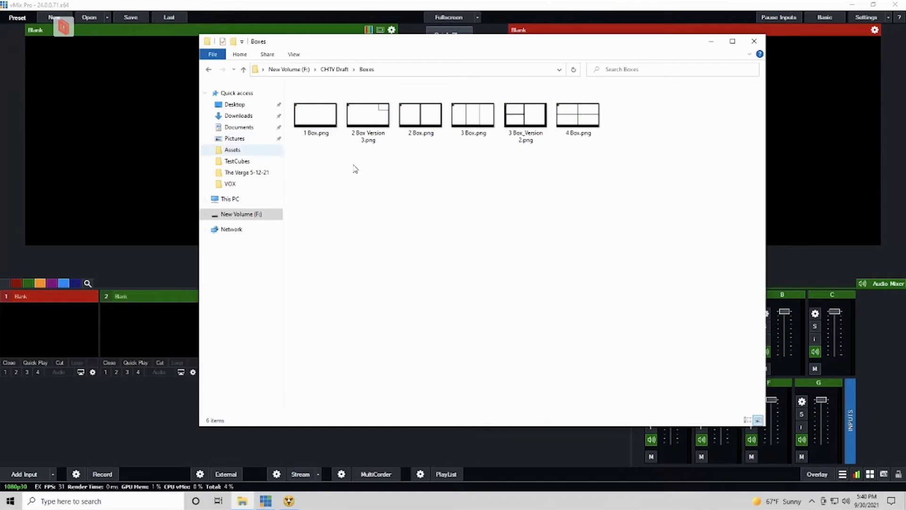
{"action": "left_click", "coordinate": [711, 43]}
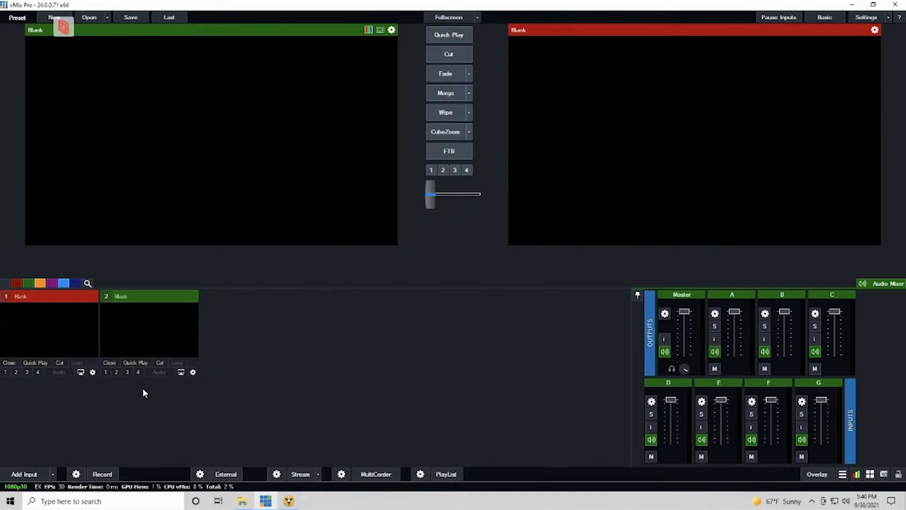
Name the red input category Boxes
{"action": "left_click", "coordinate": [19, 284]}
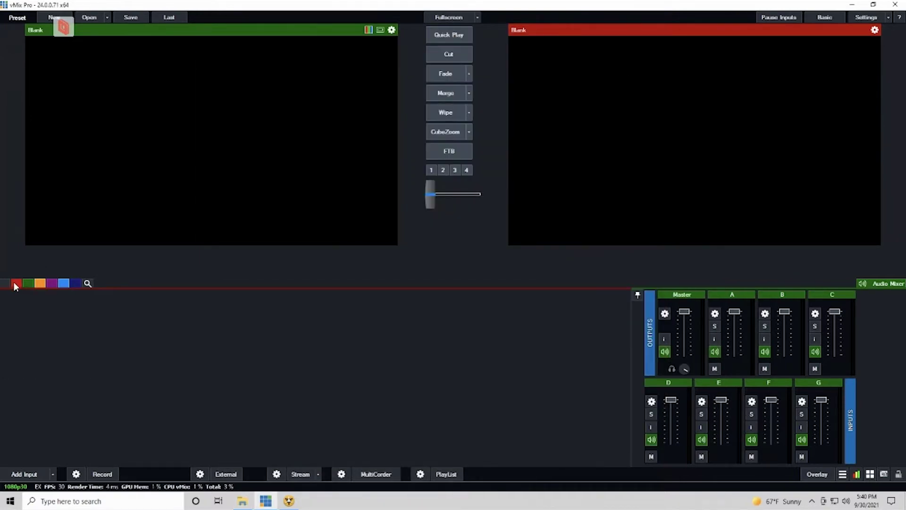
{"action": "right_click", "coordinate": [15, 283]}
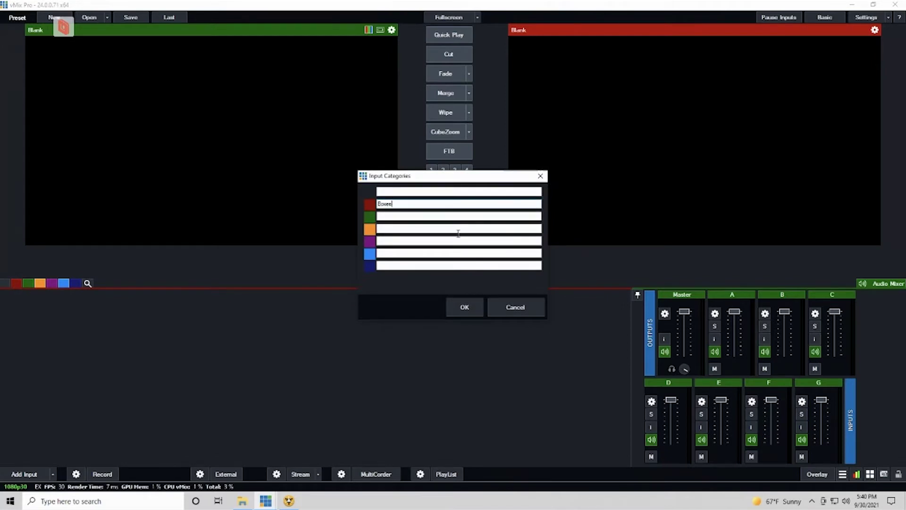
{"action": "left_click", "coordinate": [466, 303]}
Add all six box PNGs from Explorer as inputs 1–6 and filter to the Boxes category
{"action": "left_click", "coordinate": [248, 504]}
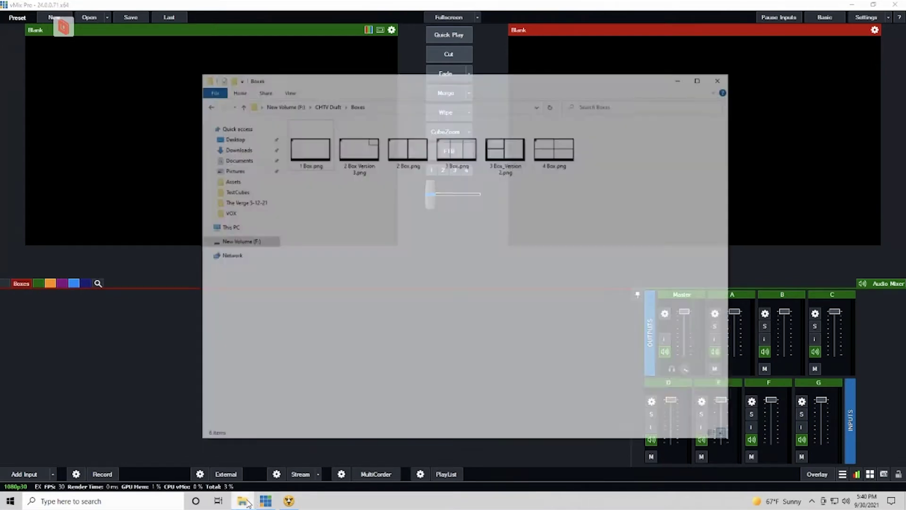
{"action": "left_click_drag", "start_coordinate": [610, 172], "coordinate": [279, 120]}
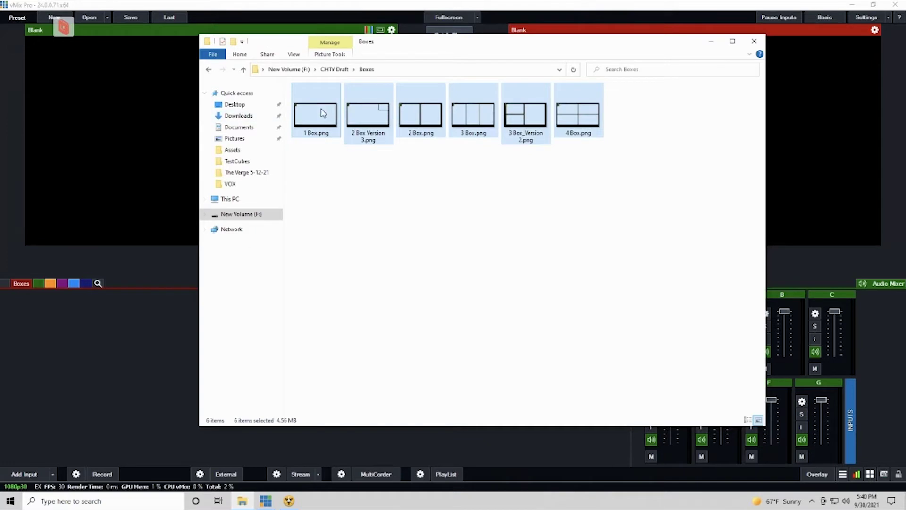
{"action": "left_click_drag", "start_coordinate": [145, 391], "coordinate": [145, 380]}
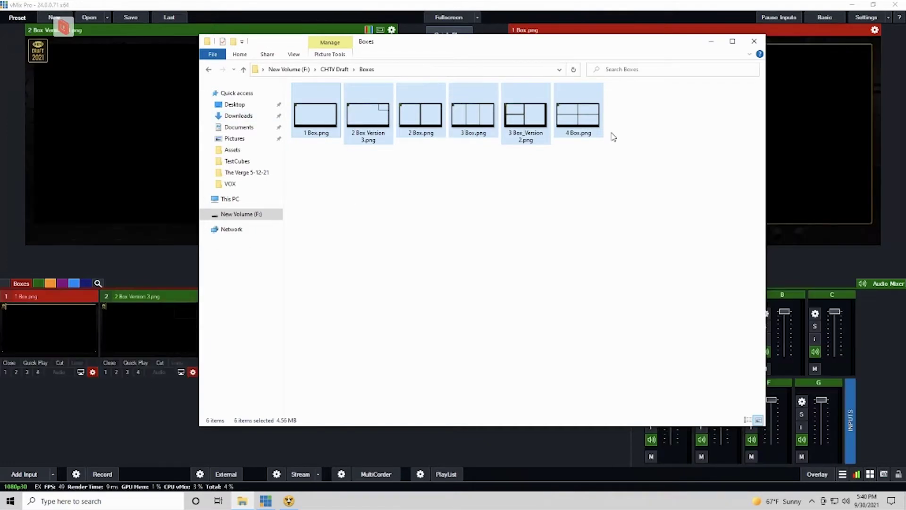
{"action": "left_click", "coordinate": [22, 423]}
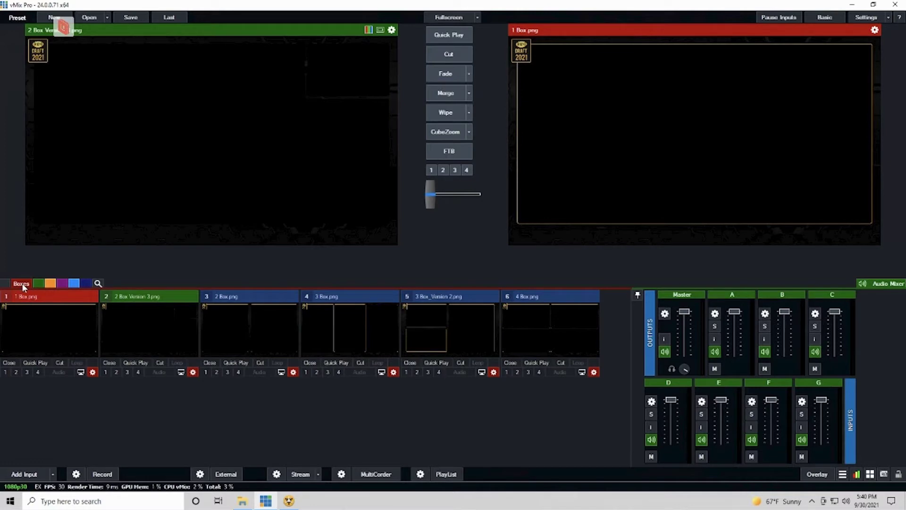
{"action": "left_click", "coordinate": [22, 283]}
Navigate File Explorer to the CHTV Draft BG folder, then minimize it
{"action": "key", "text": "alt+Tab"}
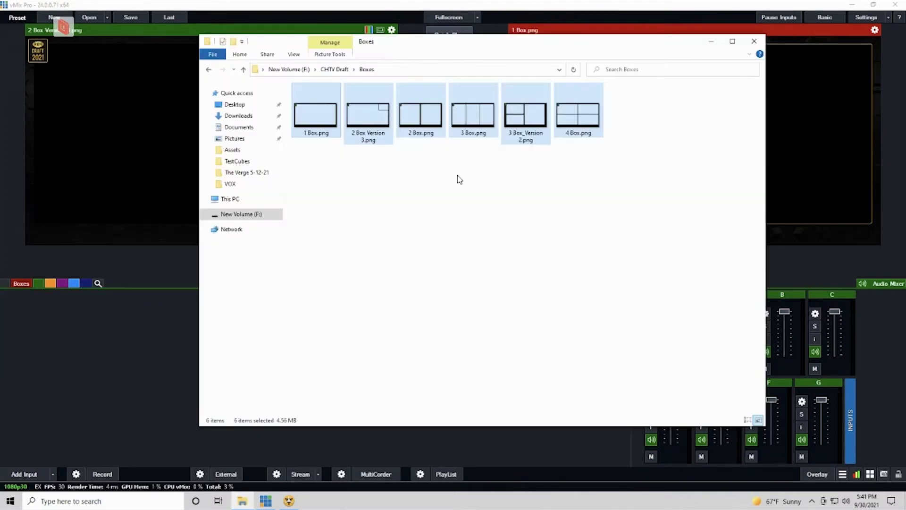
{"action": "left_click", "coordinate": [336, 69]}
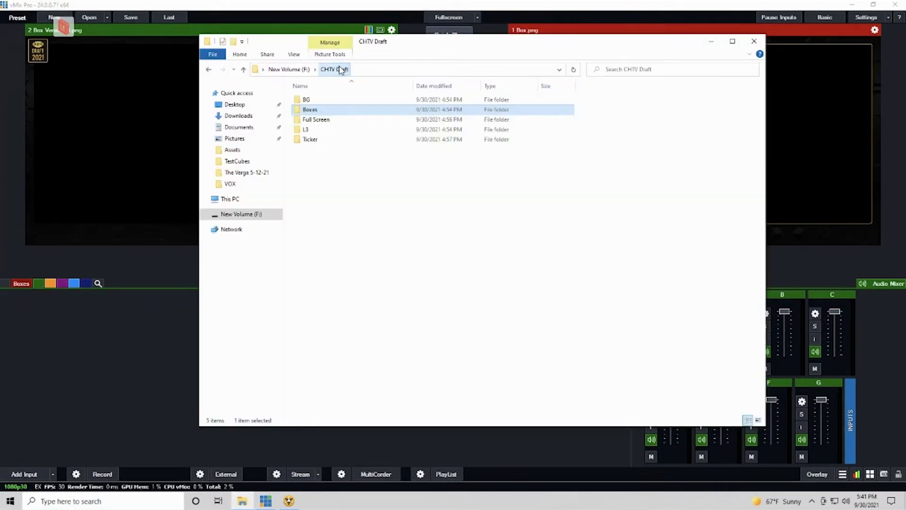
{"action": "double_click", "coordinate": [339, 103]}
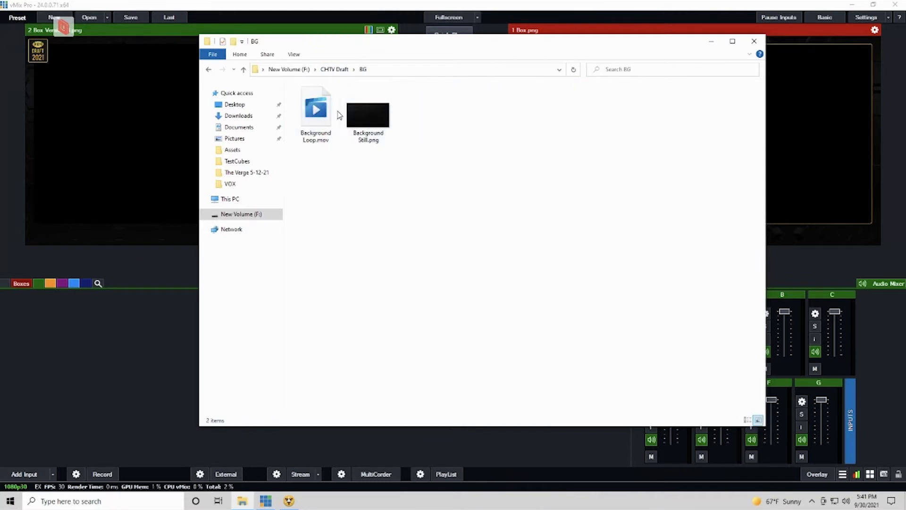
{"action": "left_click", "coordinate": [164, 329]}
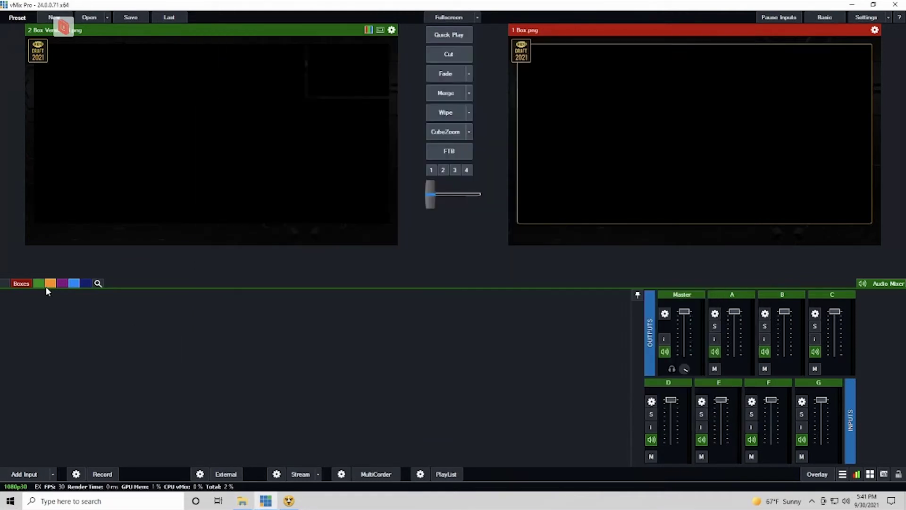
Name the green category GFX and the orange category Playback
{"action": "right_click", "coordinate": [40, 283]}
{"action": "left_click", "coordinate": [390, 214]}
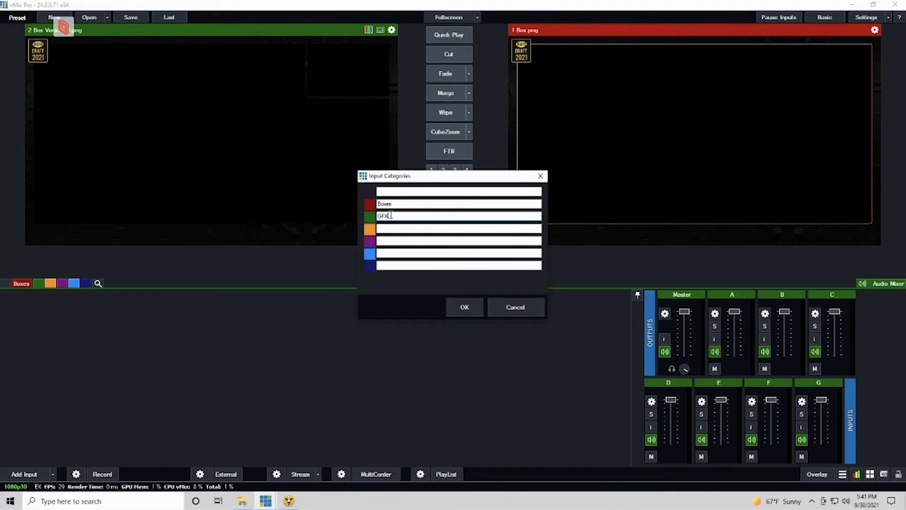
{"action": "left_click", "coordinate": [465, 308]}
{"action": "right_click", "coordinate": [56, 283]}
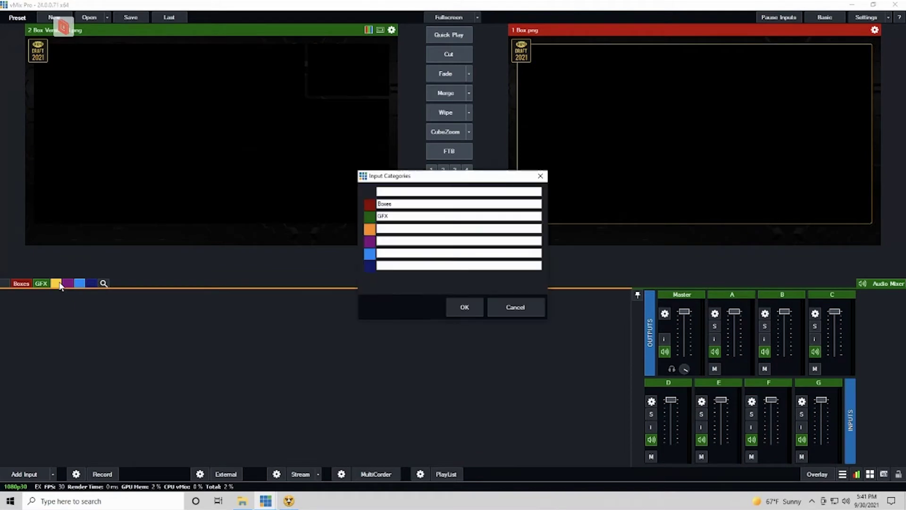
{"action": "left_click", "coordinate": [392, 228]}
{"action": "left_click", "coordinate": [465, 306]}
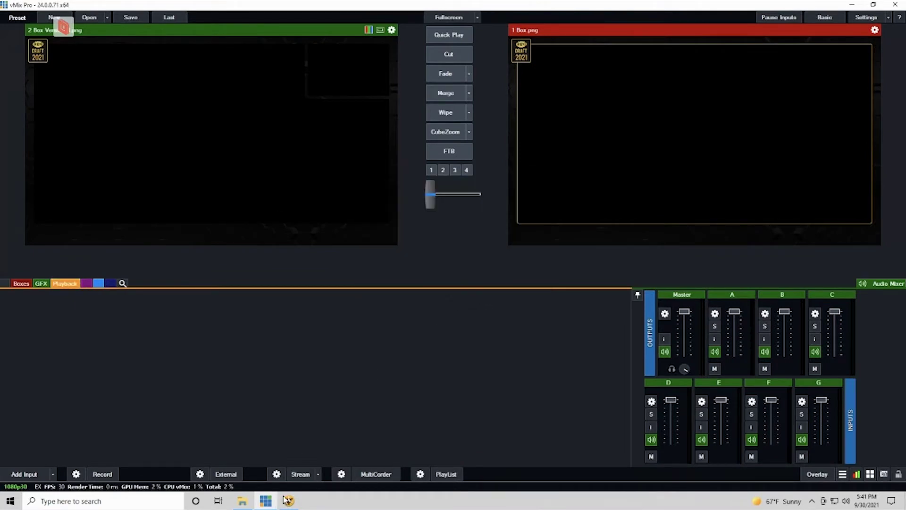
{"action": "left_click", "coordinate": [243, 502]}
Add the Intro Title Card Loop and CHTV_Draft 2021 Credits videos as inputs, then view the Cards folder
{"action": "left_click_drag", "start_coordinate": [431, 113], "coordinate": [117, 364]}
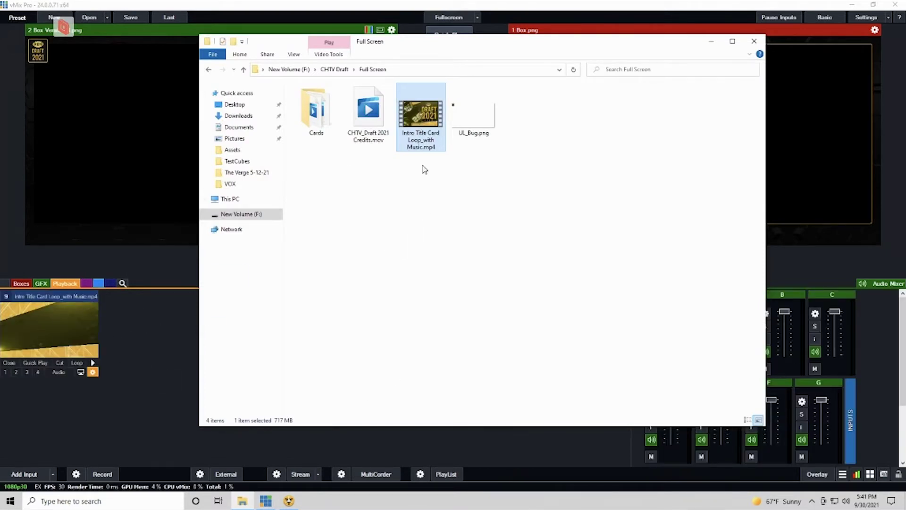
{"action": "left_click_drag", "start_coordinate": [373, 108], "coordinate": [138, 364]}
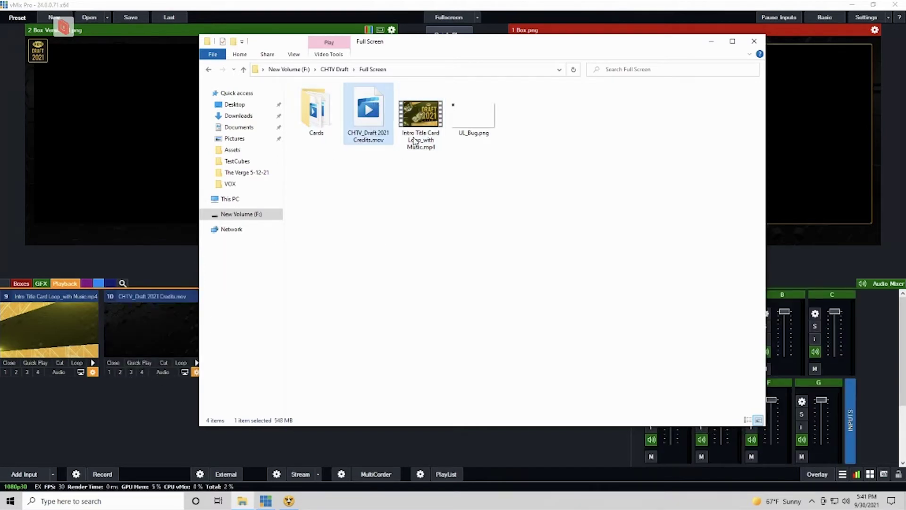
{"action": "double_click", "coordinate": [327, 109]}
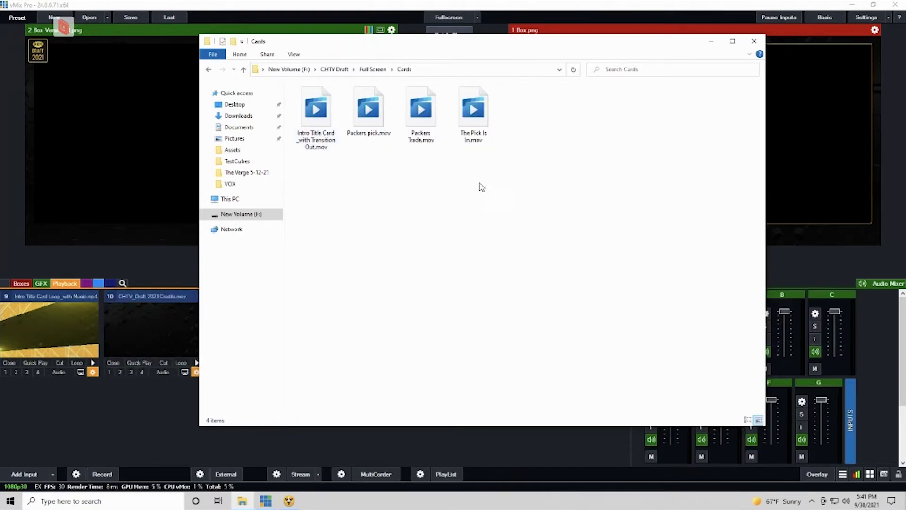
{"action": "left_click_drag", "start_coordinate": [491, 184], "coordinate": [352, 169]}
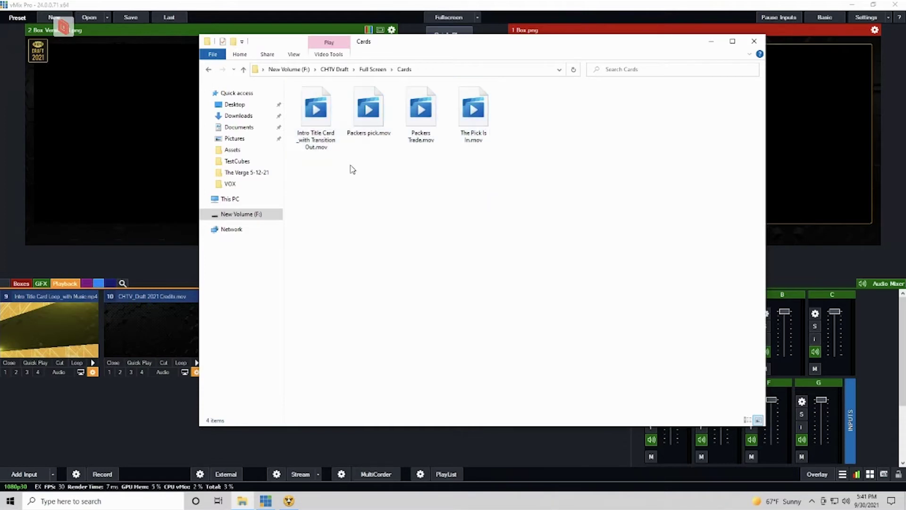
Check the L3 folder's contents and return to CHTV Draft
{"action": "left_click", "coordinate": [369, 71]}
{"action": "left_click", "coordinate": [329, 70]}
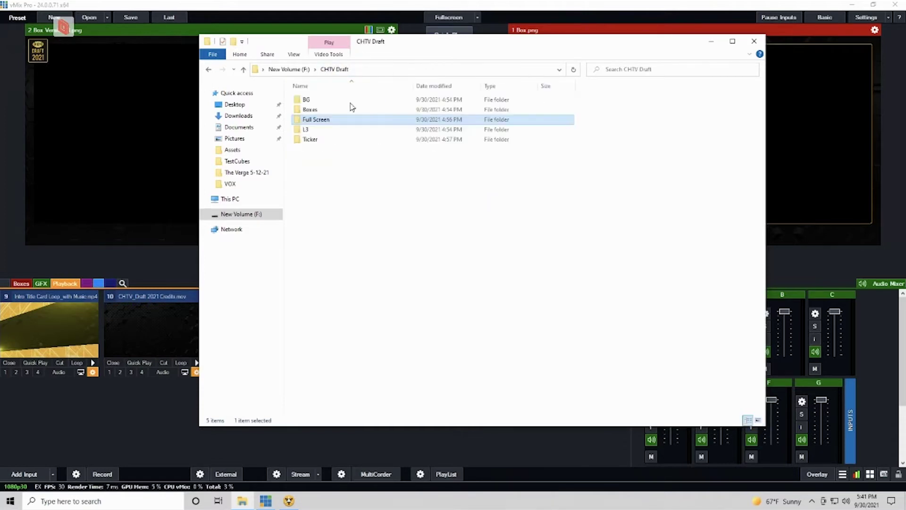
{"action": "double_click", "coordinate": [328, 133]}
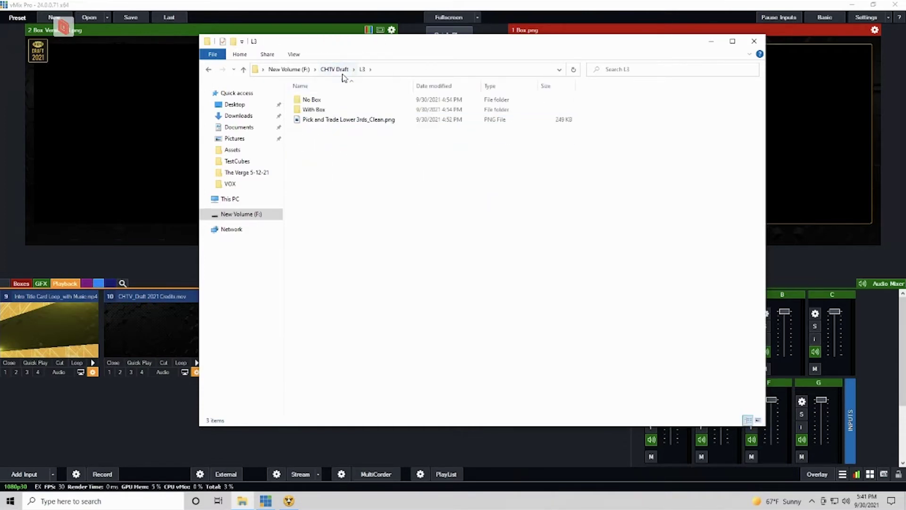
{"action": "left_click", "coordinate": [335, 70]}
Add Ticker_01.mov from the Ticker folder as input 11 and show all eleven inputs
{"action": "double_click", "coordinate": [330, 139]}
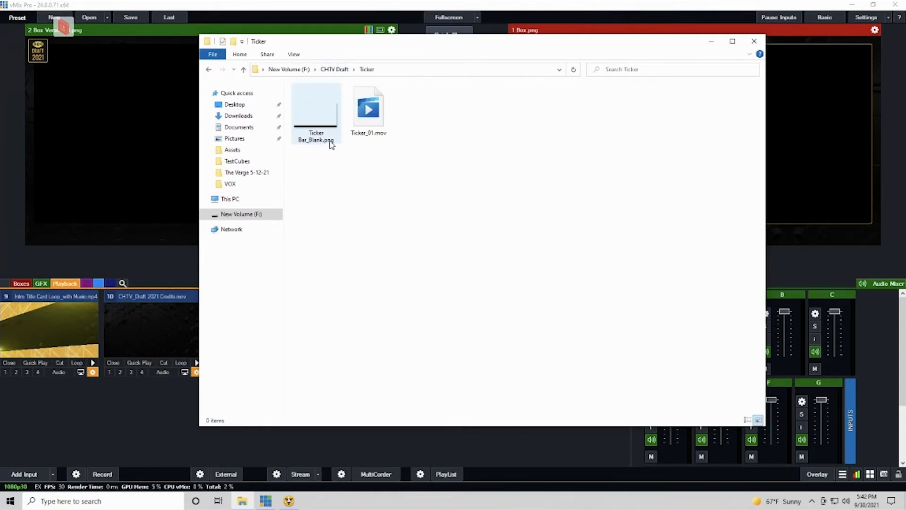
{"action": "left_click_drag", "start_coordinate": [324, 111], "coordinate": [135, 428]}
{"action": "left_click_drag", "start_coordinate": [158, 388], "coordinate": [138, 426]}
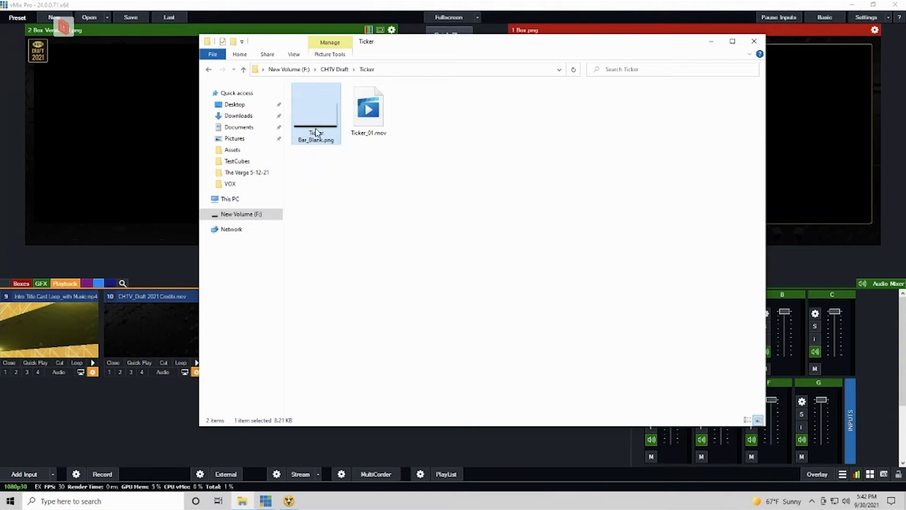
{"action": "key", "text": "Right"}
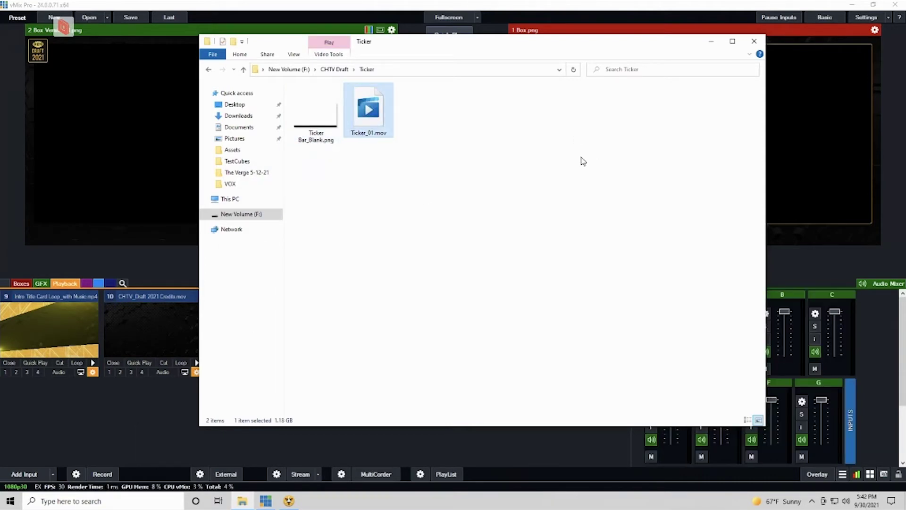
{"action": "left_click", "coordinate": [711, 43]}
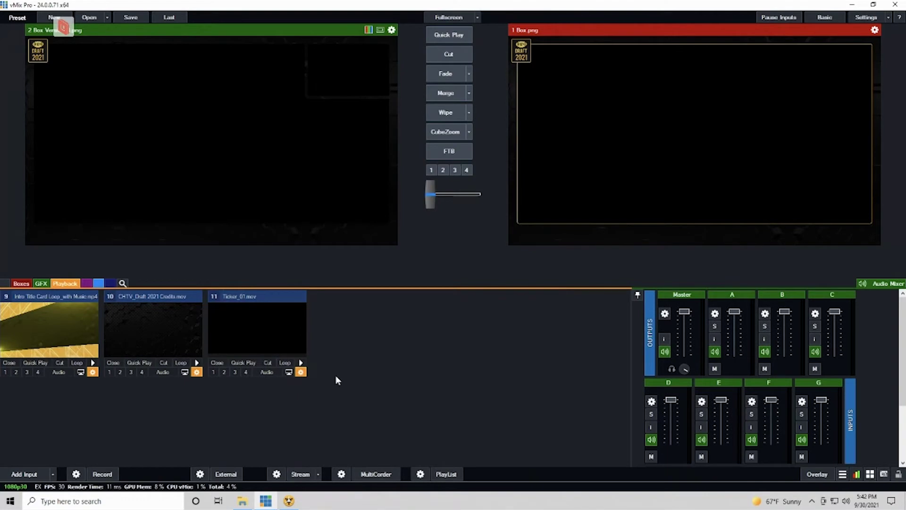
{"action": "left_click", "coordinate": [7, 283]}
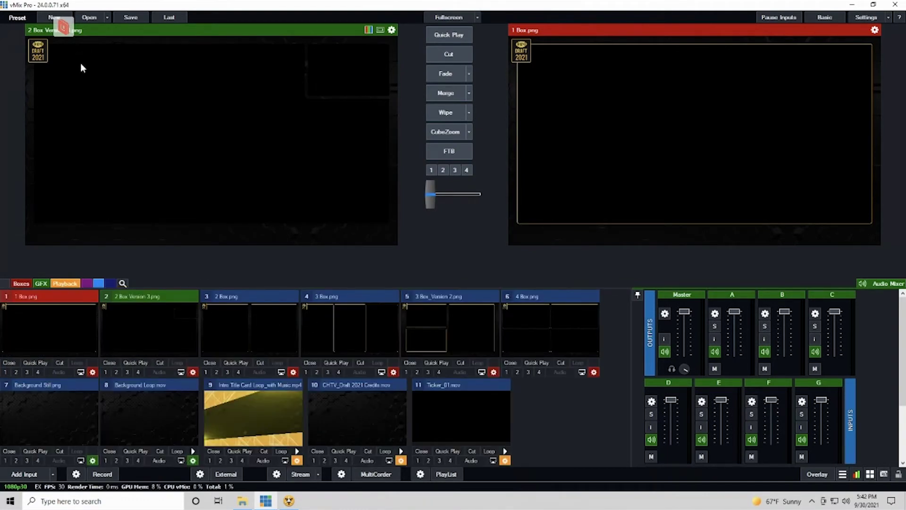
Disconnect the Parsec session from the remote vMix machine
{"action": "left_click", "coordinate": [67, 30]}
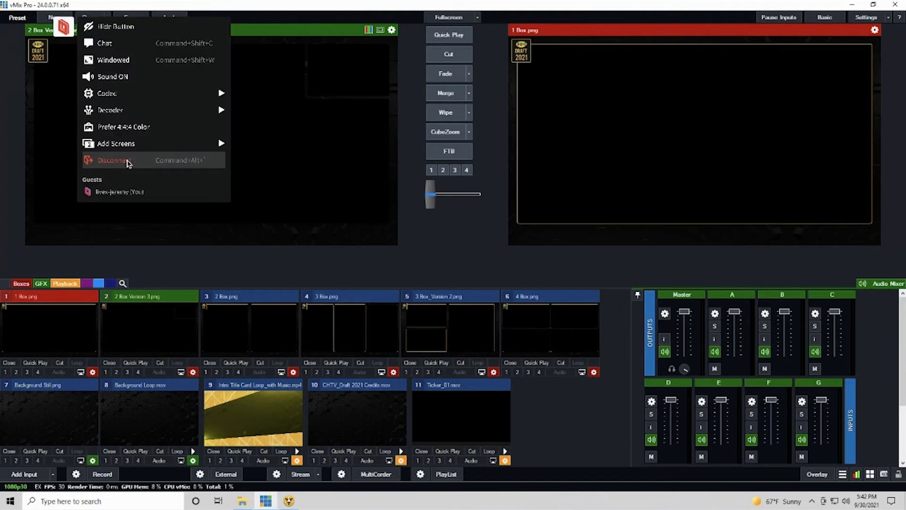
{"action": "left_click", "coordinate": [128, 163]}
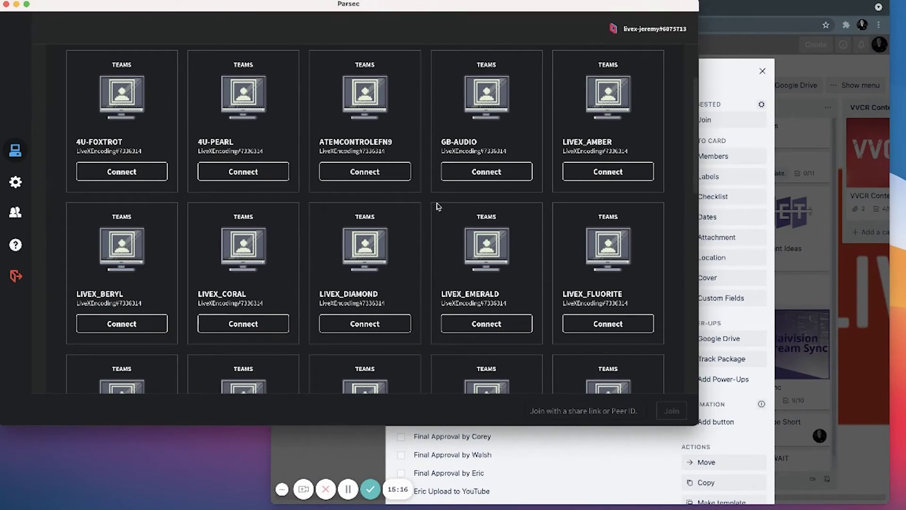
Connect to LIVEX_AMBER, launch vMix there, and open File Explorer at CHTV Draft
{"action": "left_click", "coordinate": [625, 176]}
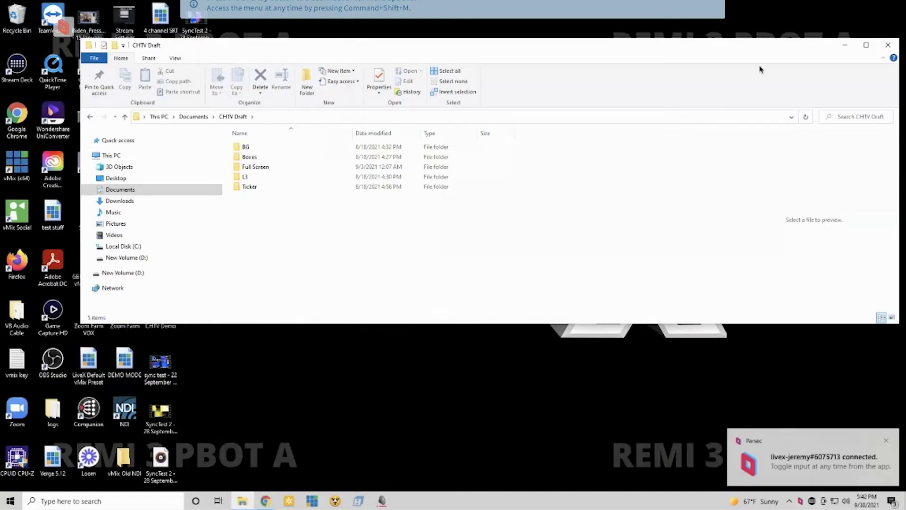
{"action": "left_click_drag", "start_coordinate": [726, 55], "coordinate": [708, 49]}
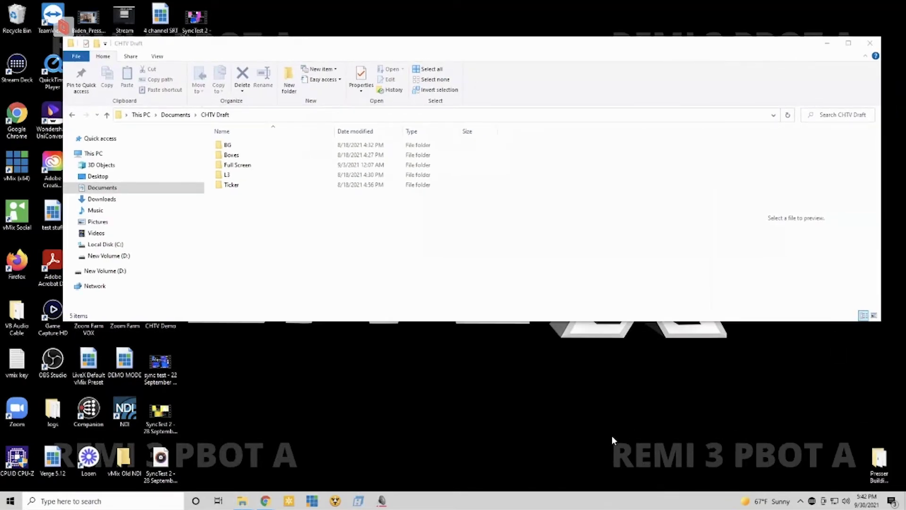
{"action": "left_click_drag", "start_coordinate": [612, 435], "coordinate": [855, 474]}
{"action": "left_click", "coordinate": [311, 501]}
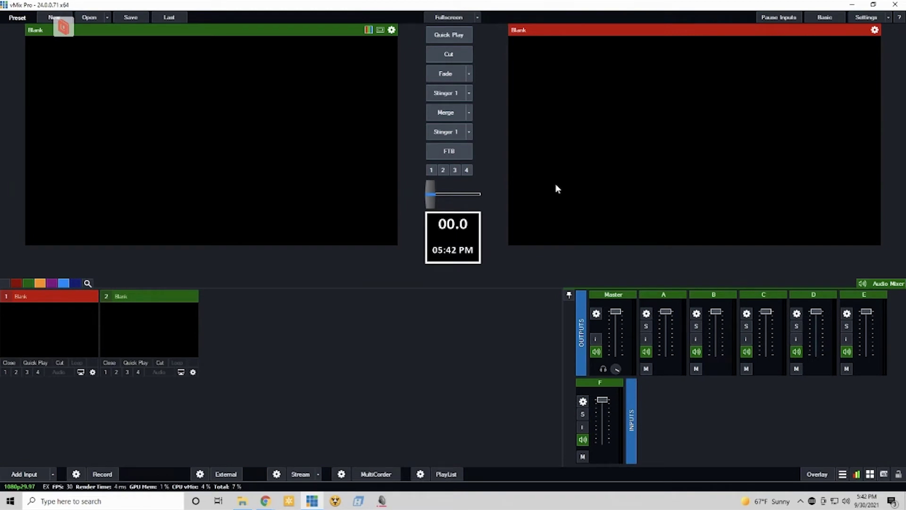
{"action": "left_click", "coordinate": [242, 501]}
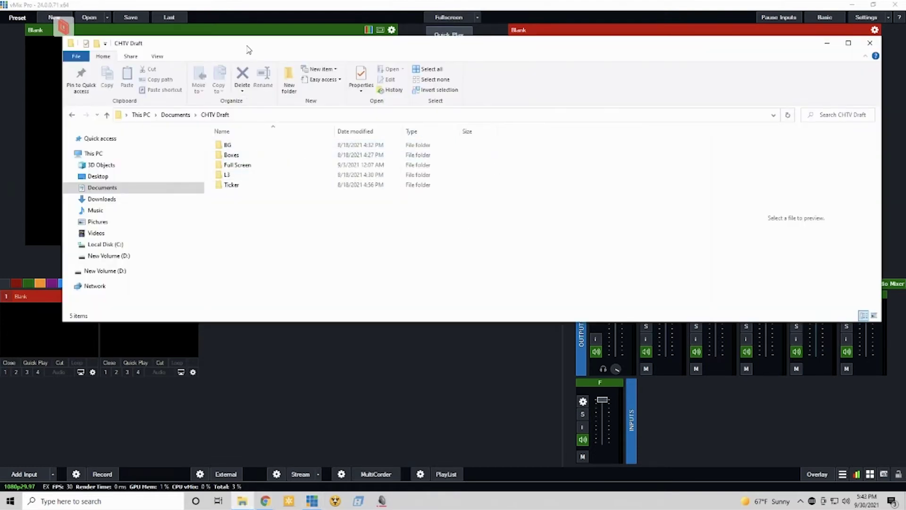
{"action": "left_click_drag", "start_coordinate": [257, 47], "coordinate": [426, 71]}
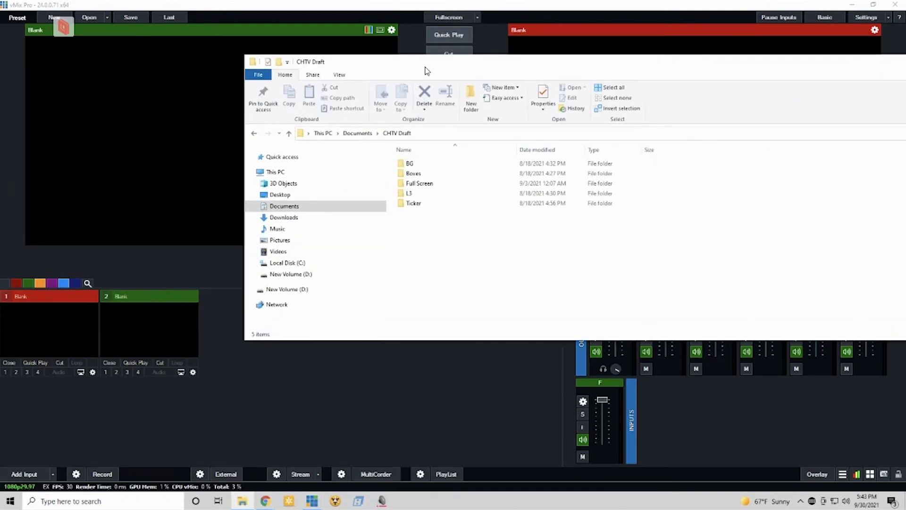
Rename the red input category to L3
{"action": "left_click", "coordinate": [305, 369]}
{"action": "left_click", "coordinate": [18, 283]}
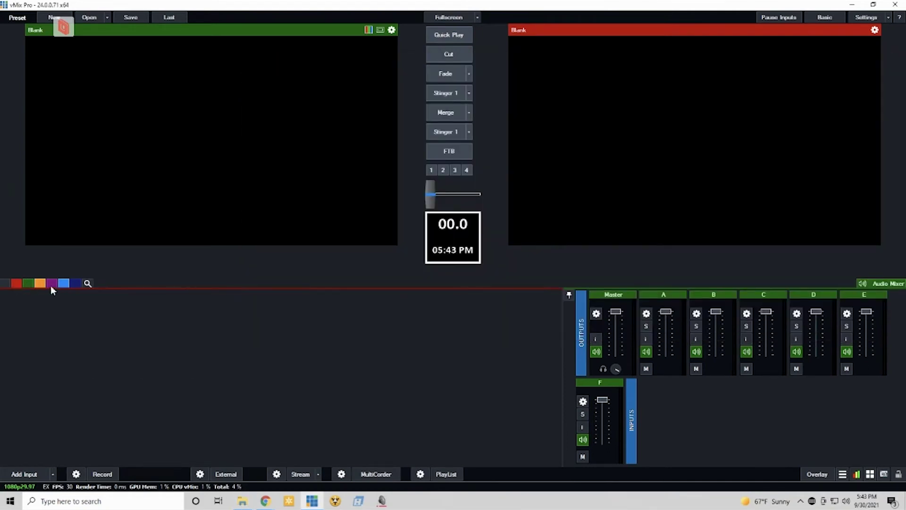
{"action": "right_click", "coordinate": [23, 286]}
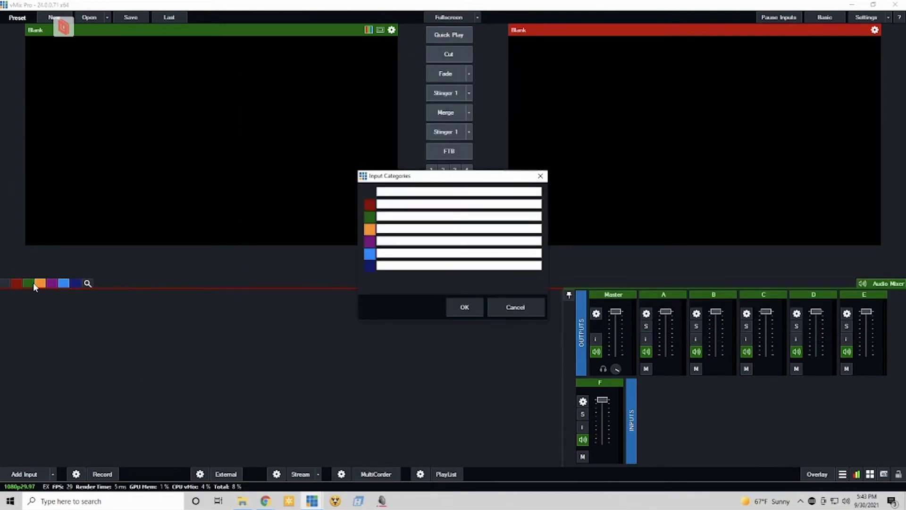
{"action": "left_click", "coordinate": [387, 204]}
{"action": "type", "text": "LT"}
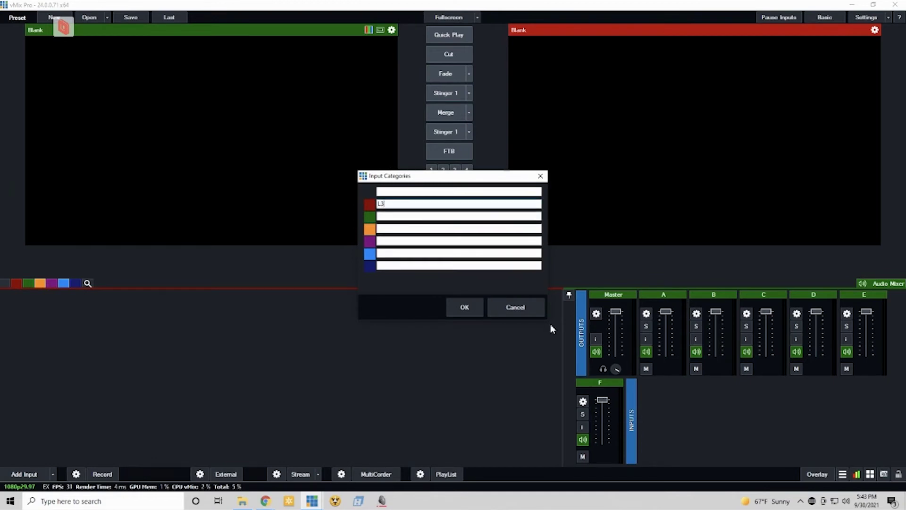
{"action": "left_click", "coordinate": [463, 308]}
Add Pick and Trade Lower 3rds_Clean.png from the L3 folder as input 1
{"action": "left_click", "coordinate": [243, 501]}
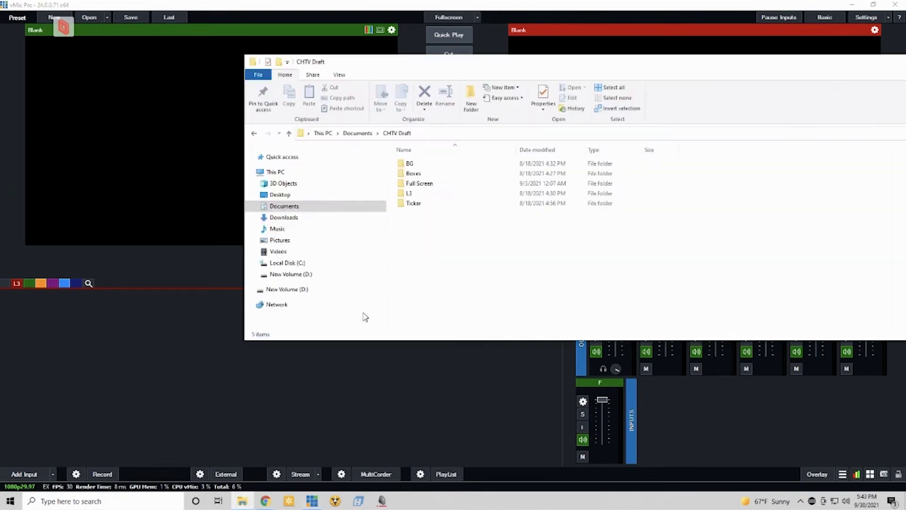
{"action": "double_click", "coordinate": [409, 193]}
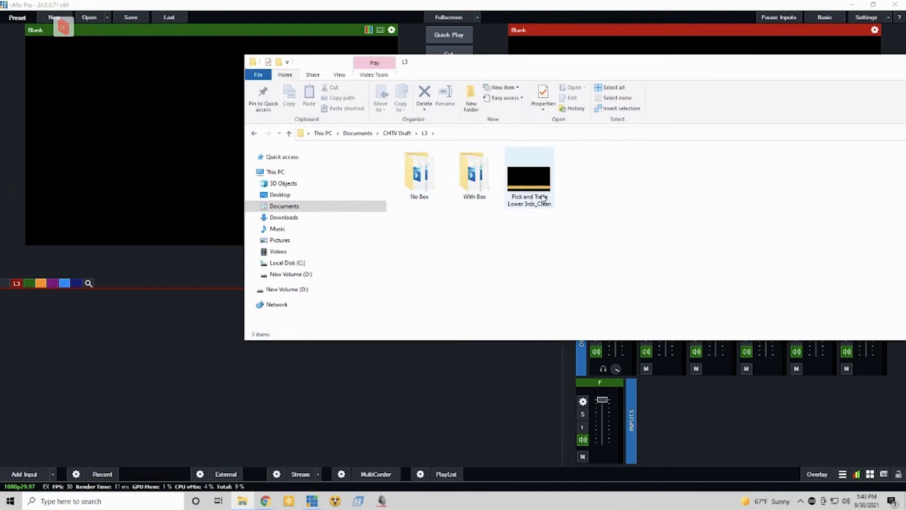
{"action": "left_click_drag", "start_coordinate": [542, 187], "coordinate": [168, 404]}
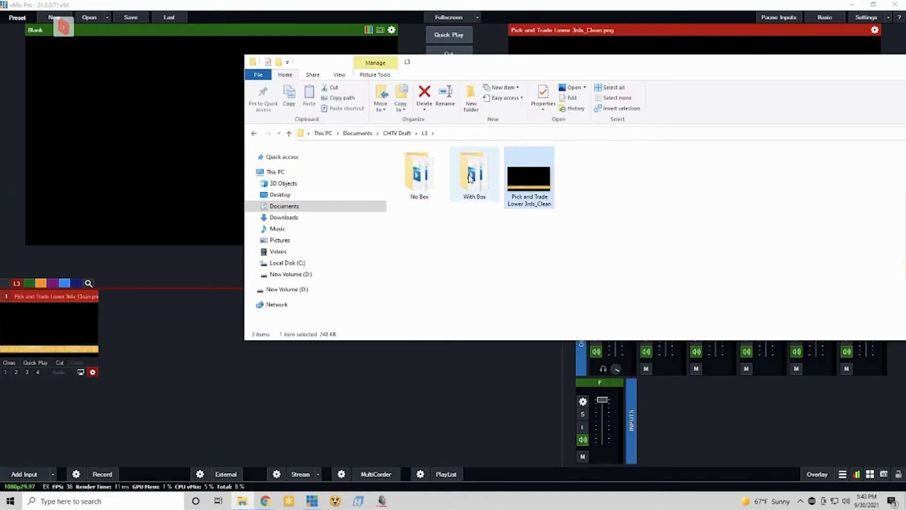
Select the seven No Box videos and open the category names editor from the green tab
{"action": "double_click", "coordinate": [433, 187]}
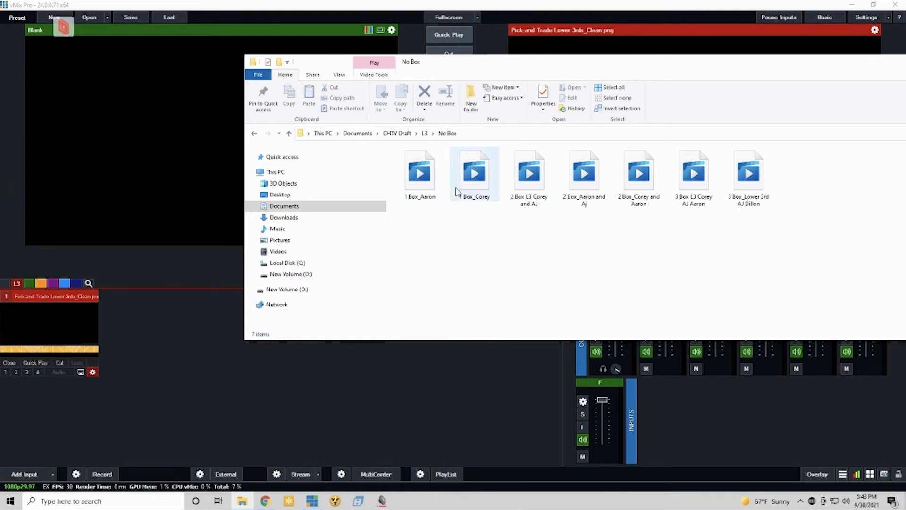
{"action": "left_click_drag", "start_coordinate": [740, 242], "coordinate": [412, 175]}
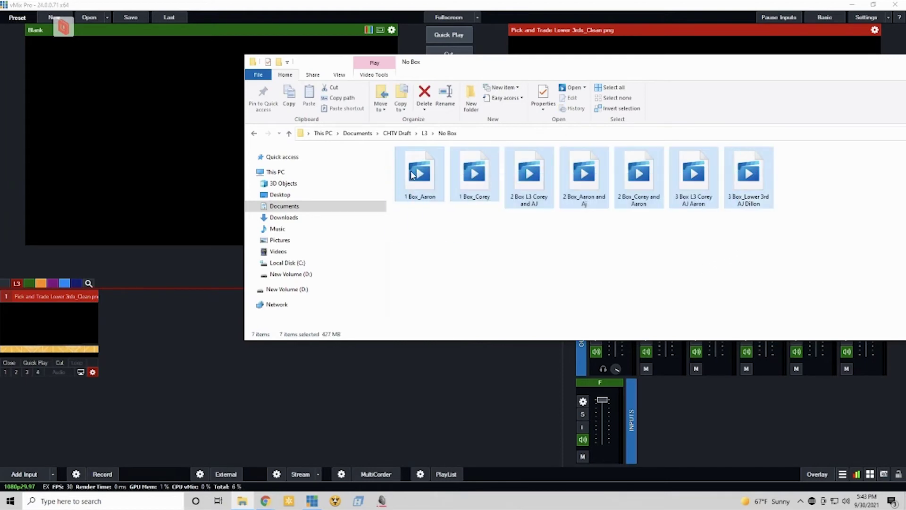
{"action": "left_click", "coordinate": [166, 364]}
{"action": "left_click", "coordinate": [29, 283]}
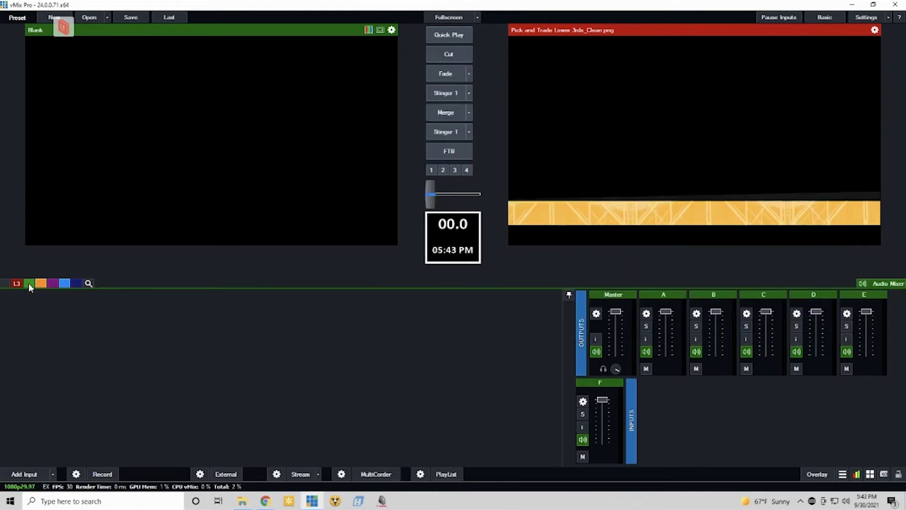
{"action": "right_click", "coordinate": [28, 283]}
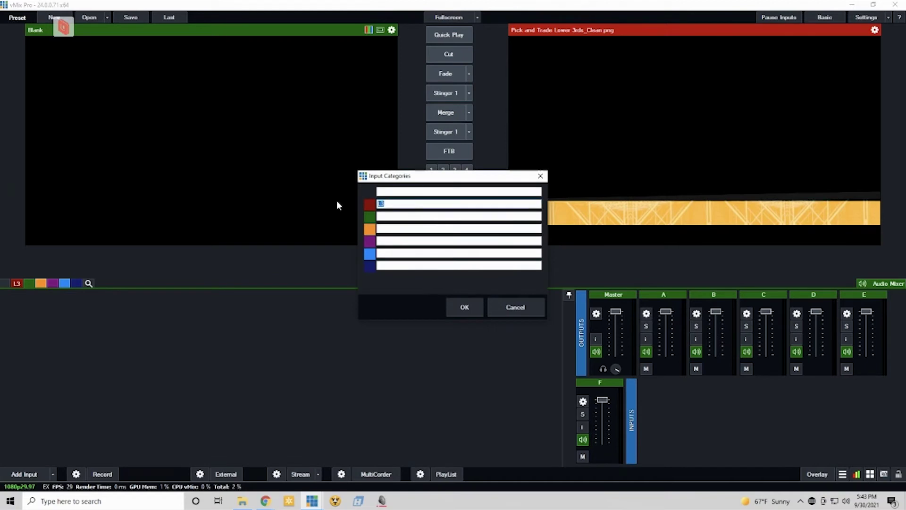
Name the categories No Box and With Box
{"action": "type", "text": "No Box"}
{"action": "left_click", "coordinate": [434, 216]}
{"action": "type", "text": "W"}
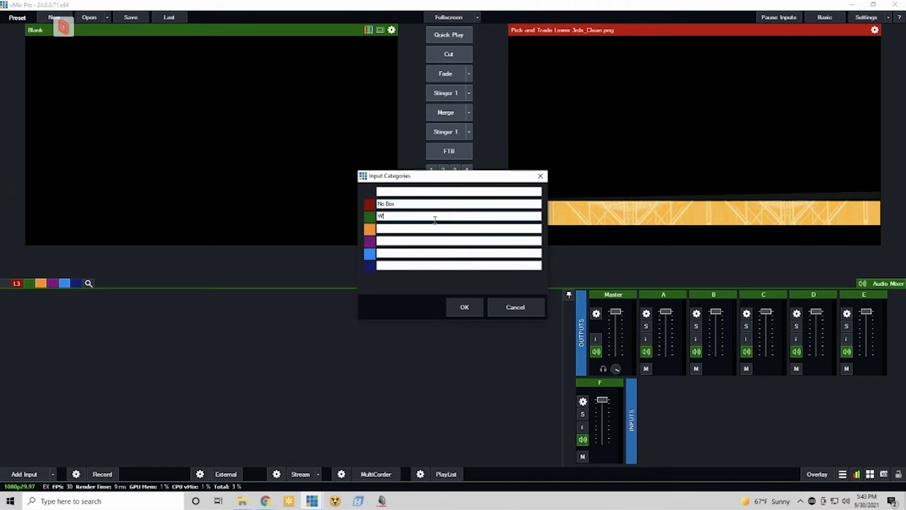
{"action": "type", "text": "ith Box"}
{"action": "left_click", "coordinate": [462, 307]}
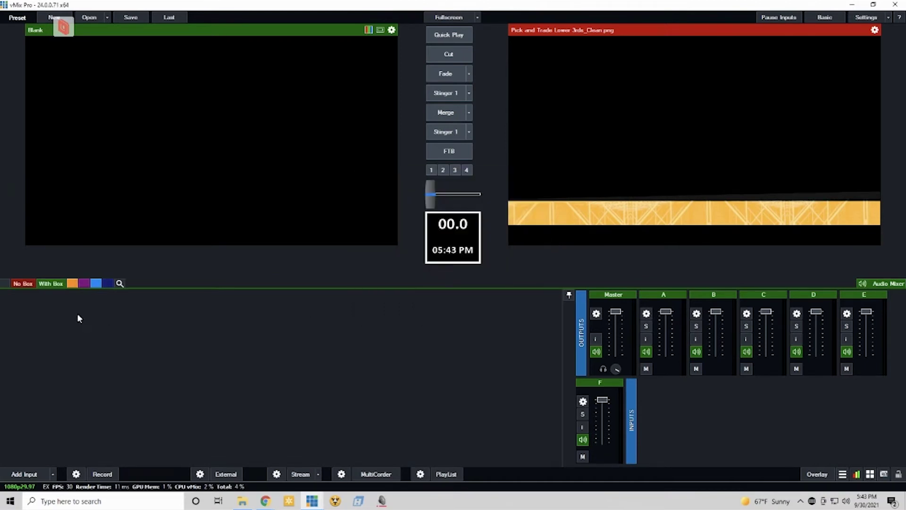
Add the seven No Box clips as inputs 2–8 under No Box
{"action": "left_click", "coordinate": [31, 285]}
{"action": "left_click", "coordinate": [242, 501]}
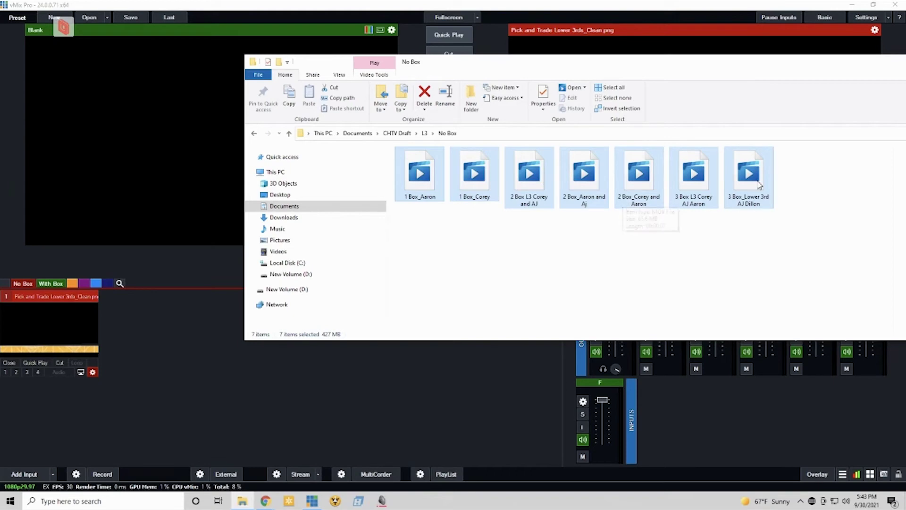
{"action": "left_click_drag", "start_coordinate": [764, 184], "coordinate": [193, 399]}
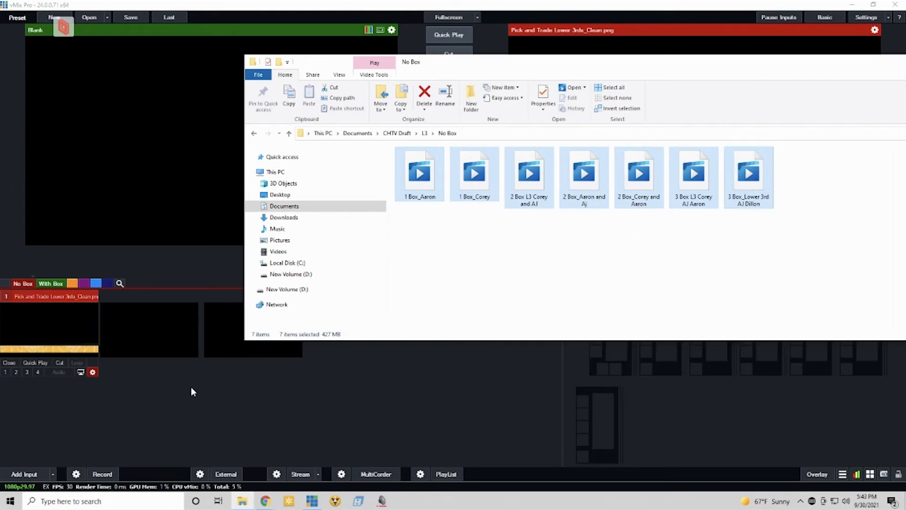
Switch to the empty With Box category and return Explorer to the L3 folder
{"action": "left_click", "coordinate": [56, 285]}
{"action": "left_click", "coordinate": [242, 500]}
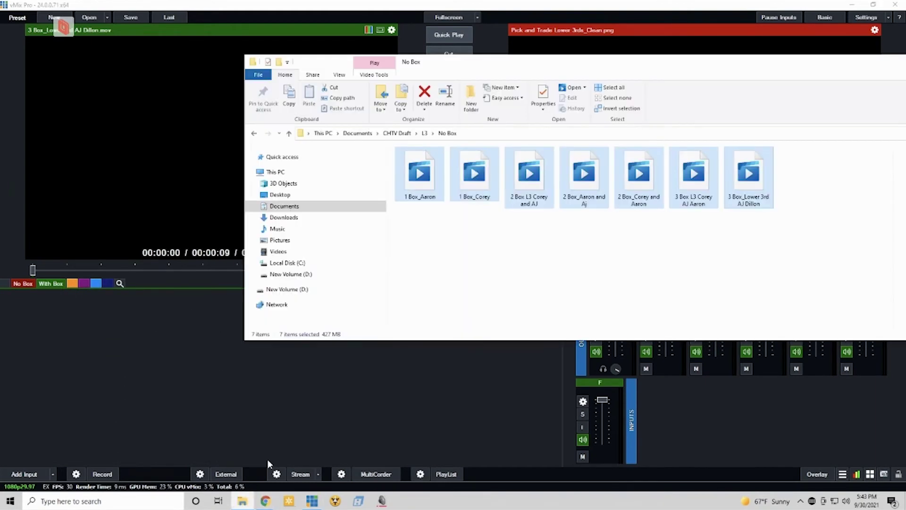
{"action": "left_click", "coordinate": [424, 133]}
Add the four With Box clips as inputs under With Box
{"action": "left_click", "coordinate": [475, 174]}
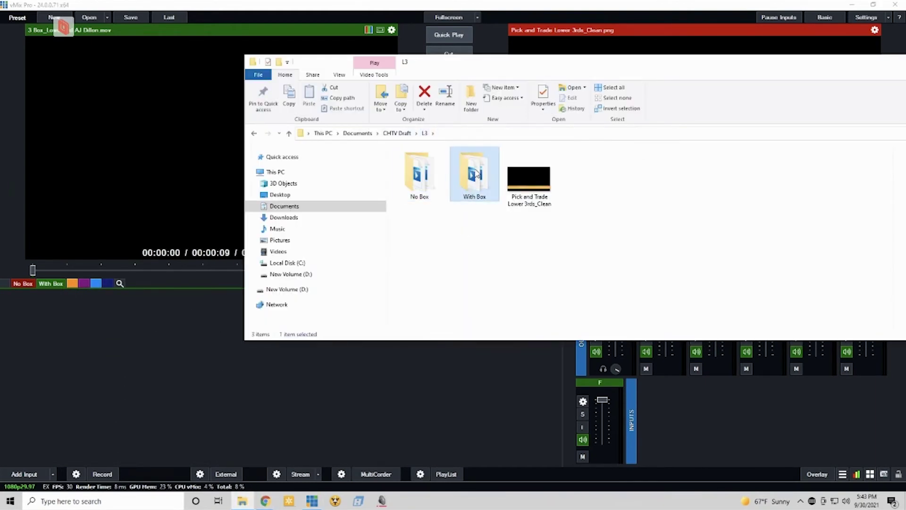
{"action": "double_click", "coordinate": [476, 174]}
{"action": "left_click_drag", "start_coordinate": [686, 218], "coordinate": [178, 323]}
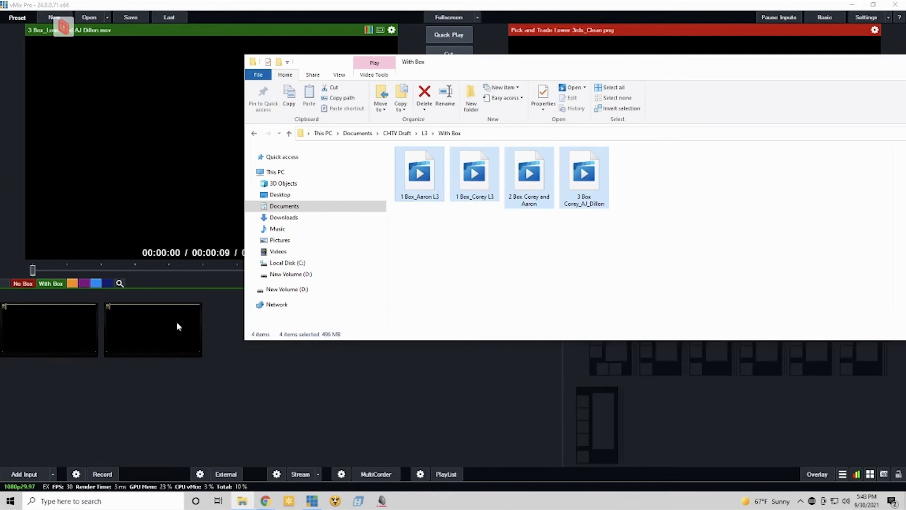
Name the orange input category Ticker
{"action": "left_click", "coordinate": [399, 136]}
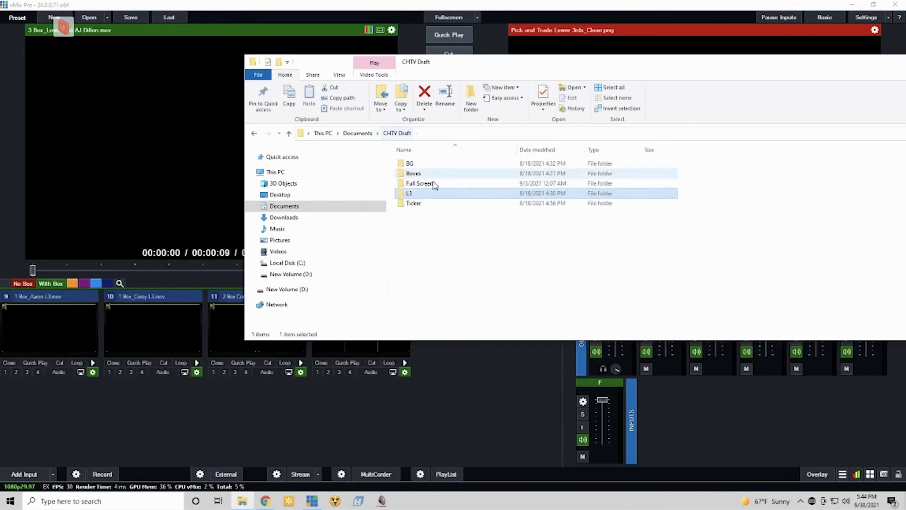
{"action": "double_click", "coordinate": [420, 204]}
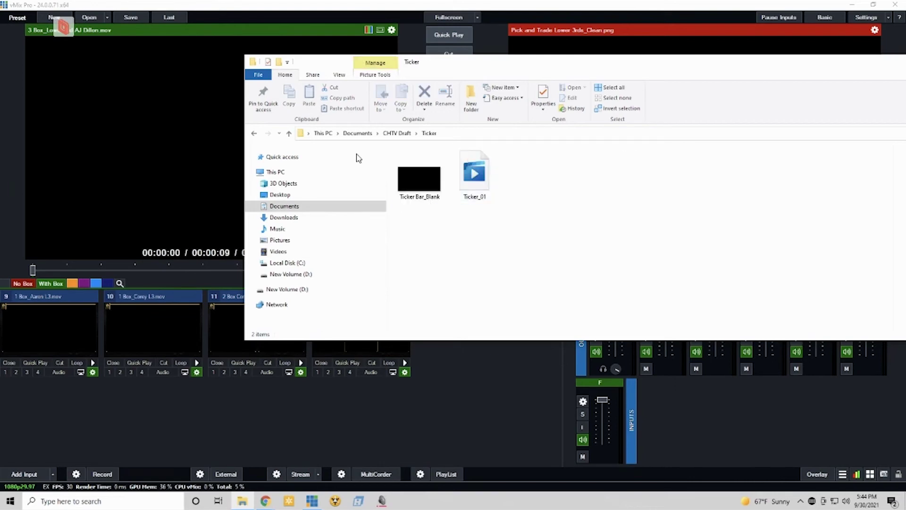
{"action": "left_click", "coordinate": [72, 283]}
{"action": "right_click", "coordinate": [74, 284]}
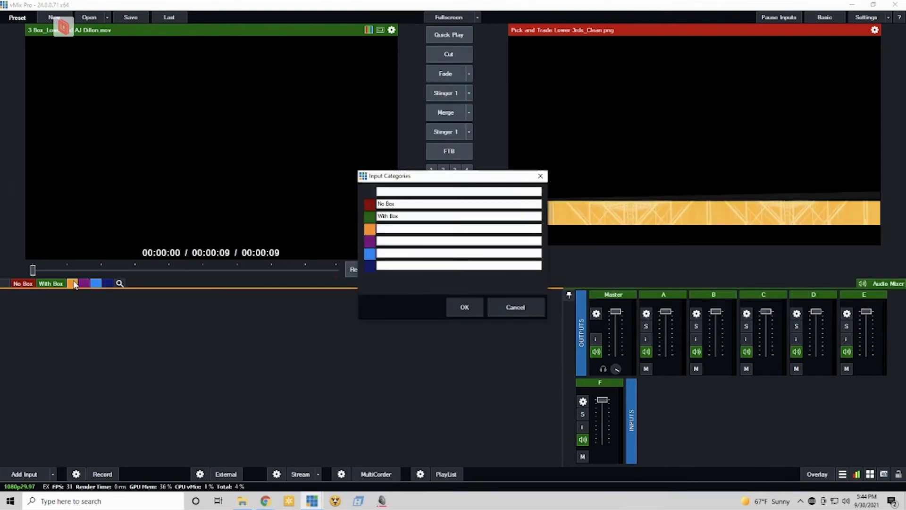
{"action": "left_click", "coordinate": [393, 228]}
{"action": "type", "text": "Ticker"}
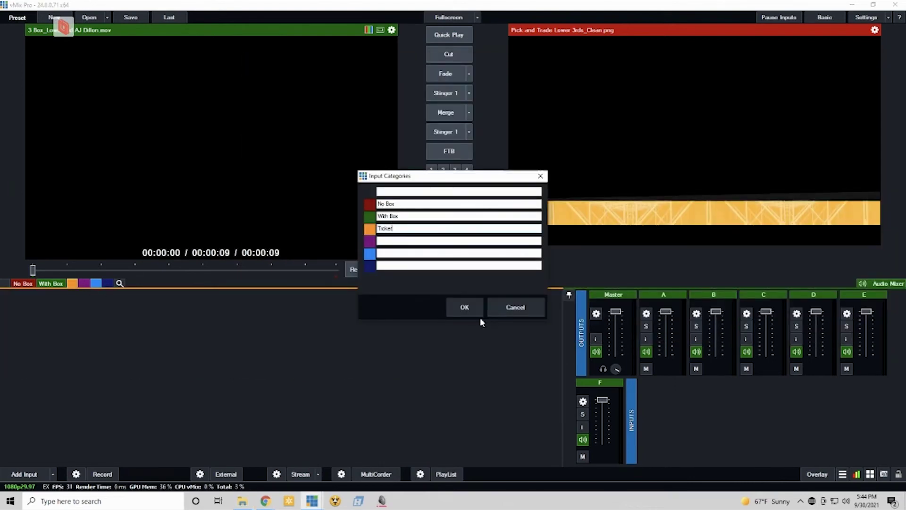
{"action": "left_click", "coordinate": [463, 308]}
Add Ticker_01.mov to the Ticker category as input 13
{"action": "left_click", "coordinate": [243, 501]}
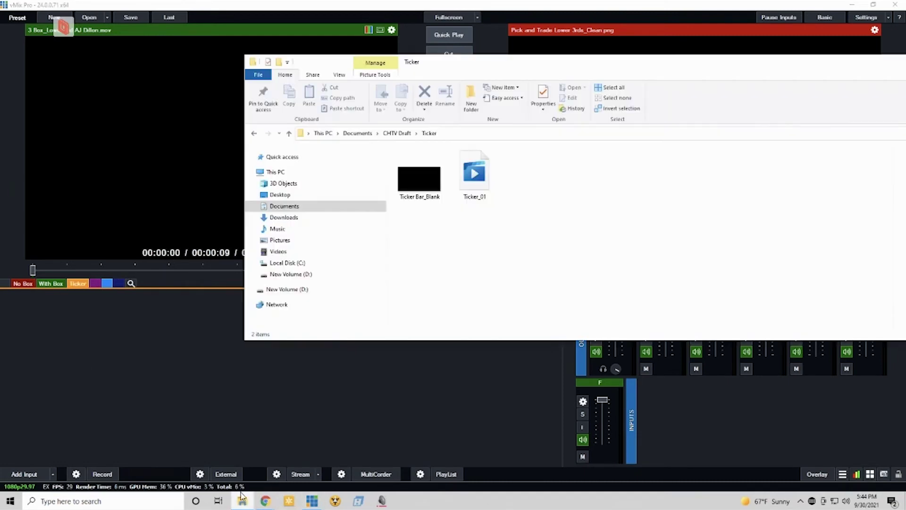
{"action": "left_click_drag", "start_coordinate": [465, 173], "coordinate": [106, 370]}
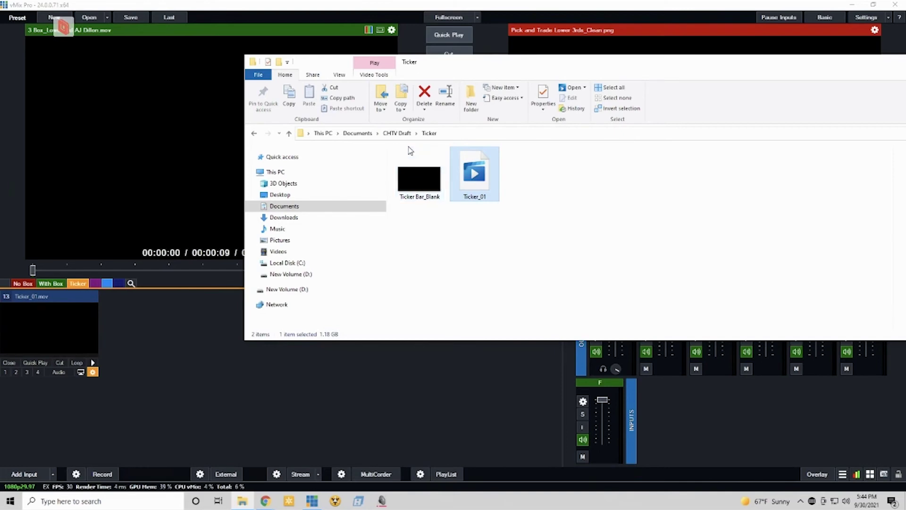
{"action": "left_click", "coordinate": [400, 134]}
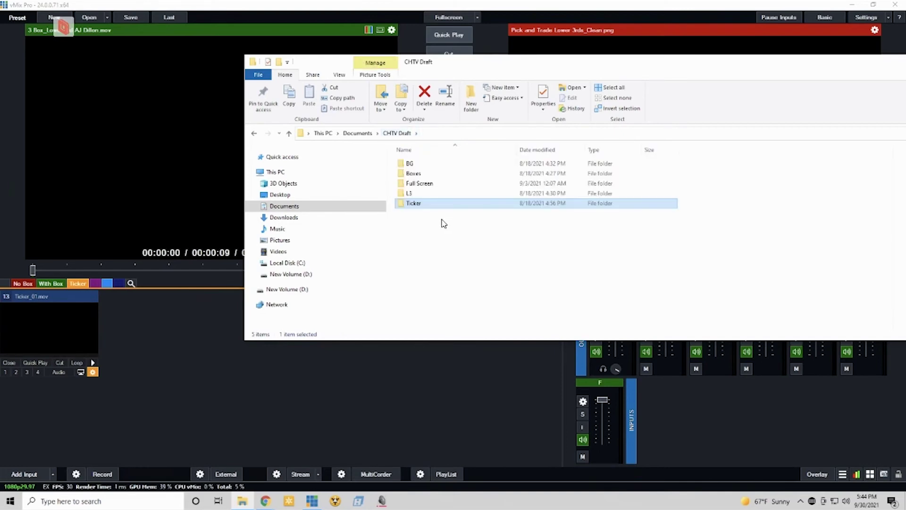
{"action": "double_click", "coordinate": [428, 183]}
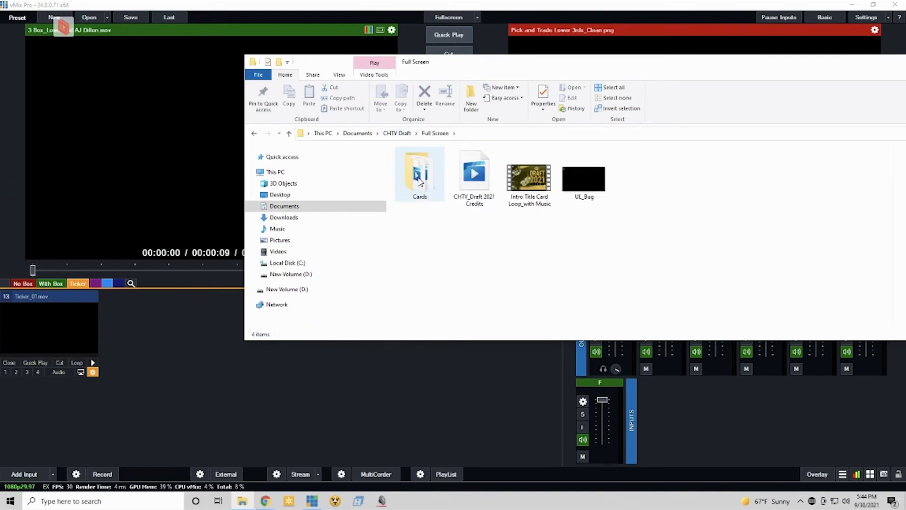
Name the purple input category 'Full Screen'
{"action": "right_click", "coordinate": [112, 282]}
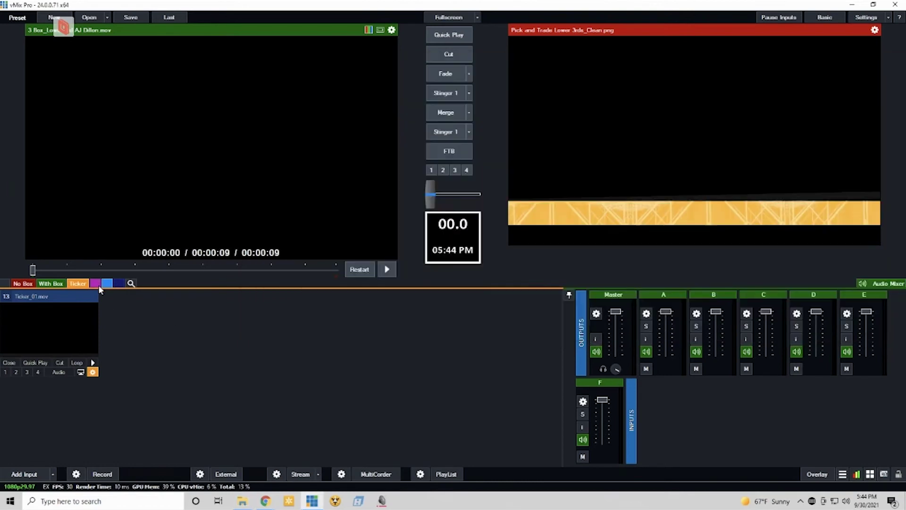
{"action": "left_click", "coordinate": [386, 240]}
{"action": "type", "text": "Full"}
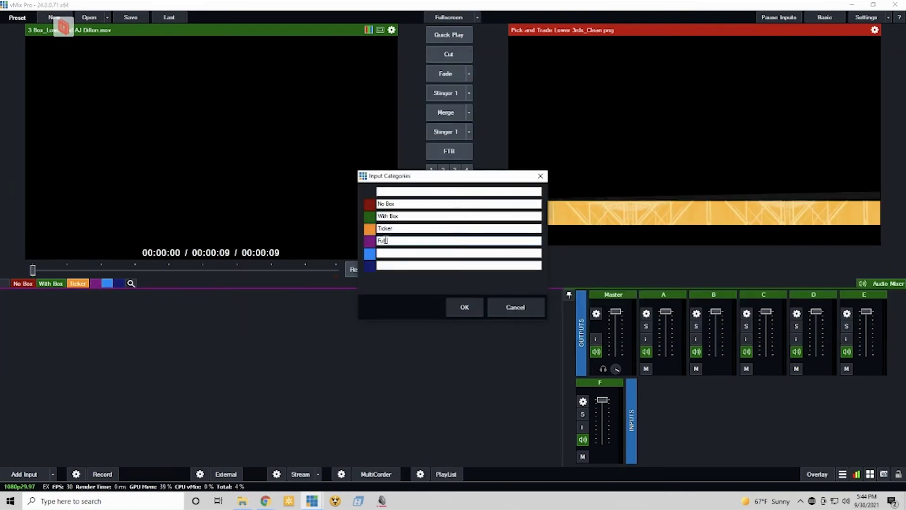
{"action": "type", "text": " Screen"}
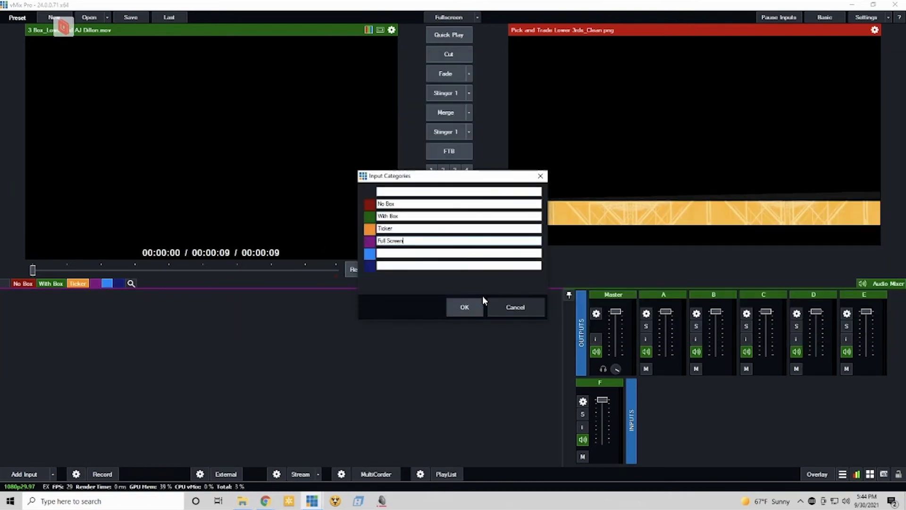
{"action": "left_click", "coordinate": [465, 307]}
Add the four card videos from the Cards folder as Full Screen inputs
{"action": "left_click", "coordinate": [242, 500]}
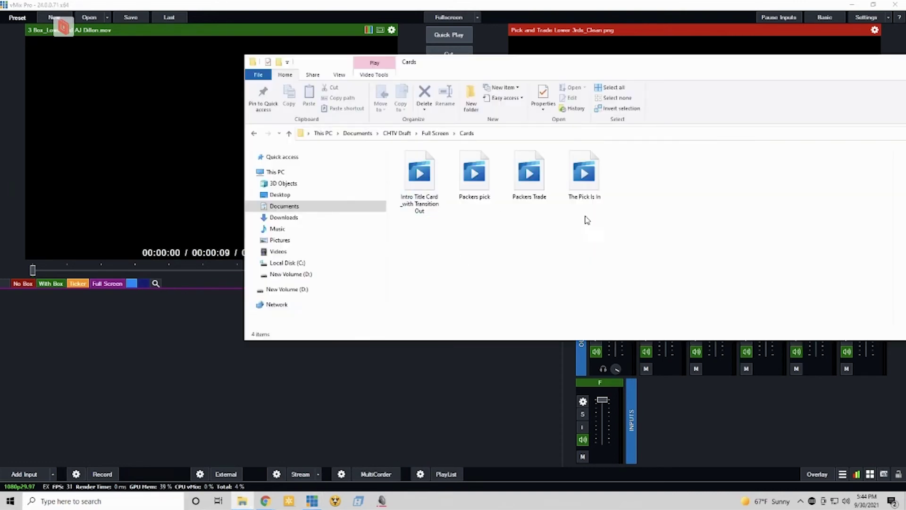
{"action": "left_click_drag", "start_coordinate": [586, 219], "coordinate": [378, 180]}
{"action": "left_click_drag", "start_coordinate": [469, 179], "coordinate": [183, 347]}
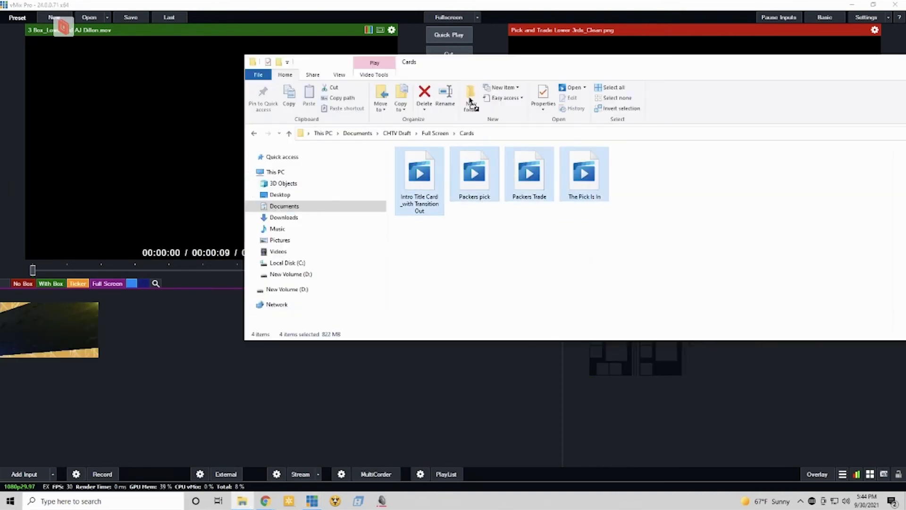
Add the Intro Title Card Loop_with Music video and UL_Bug.png, then close the file browser
{"action": "left_click", "coordinate": [435, 133]}
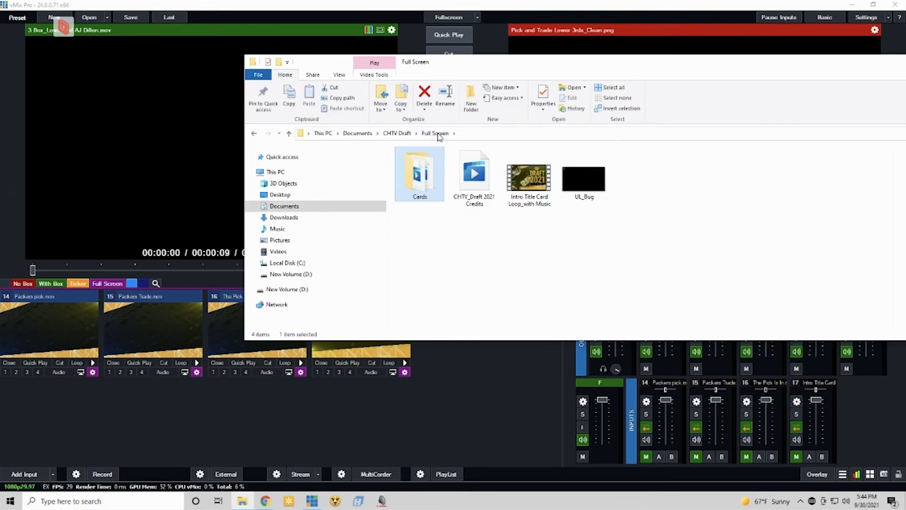
{"action": "left_click", "coordinate": [535, 182]}
{"action": "left_click_drag", "start_coordinate": [539, 184], "coordinate": [484, 378]}
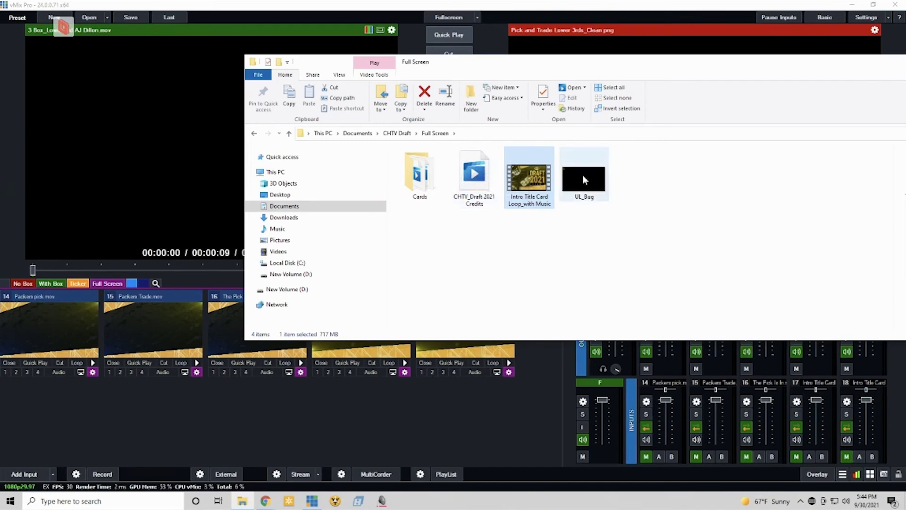
{"action": "left_click_drag", "start_coordinate": [585, 178], "coordinate": [514, 401]}
{"action": "left_click_drag", "start_coordinate": [844, 66], "coordinate": [752, 60]}
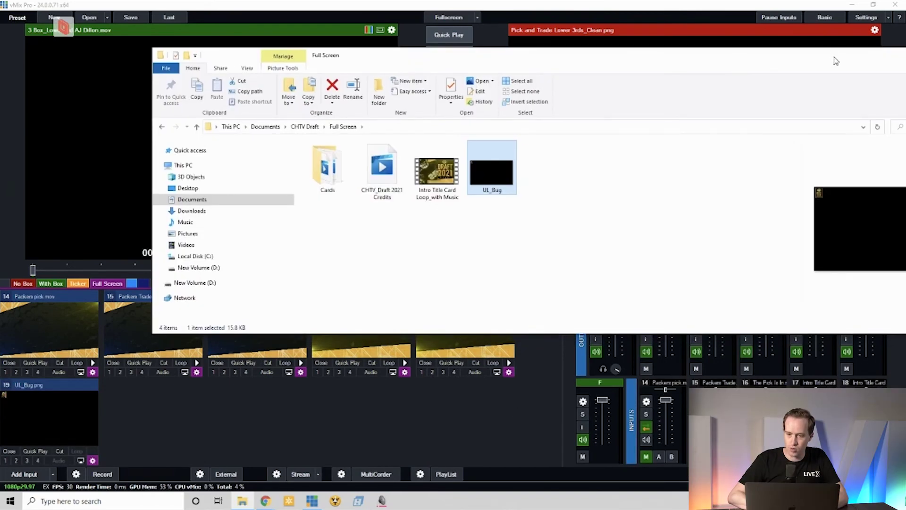
{"action": "left_click", "coordinate": [780, 46]}
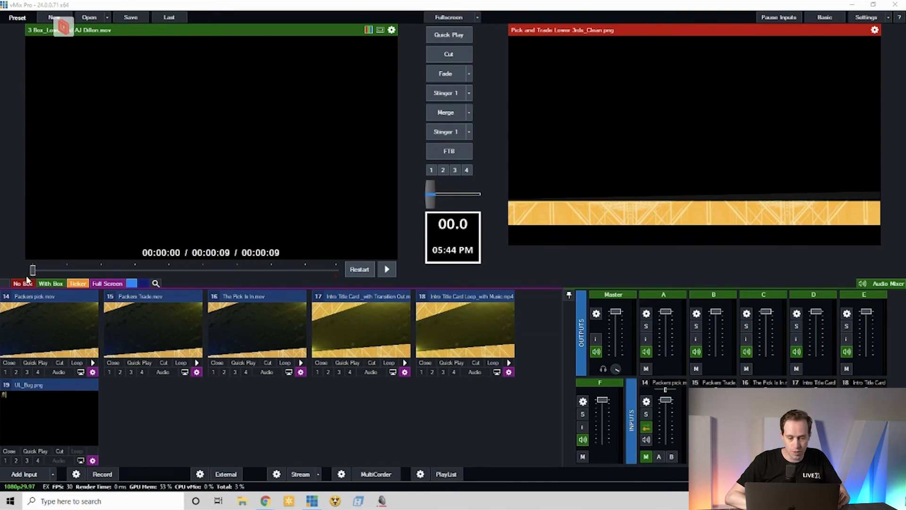
Review all 19 inputs under All, then view the empty light-blue category
{"action": "left_click", "coordinate": [112, 283]}
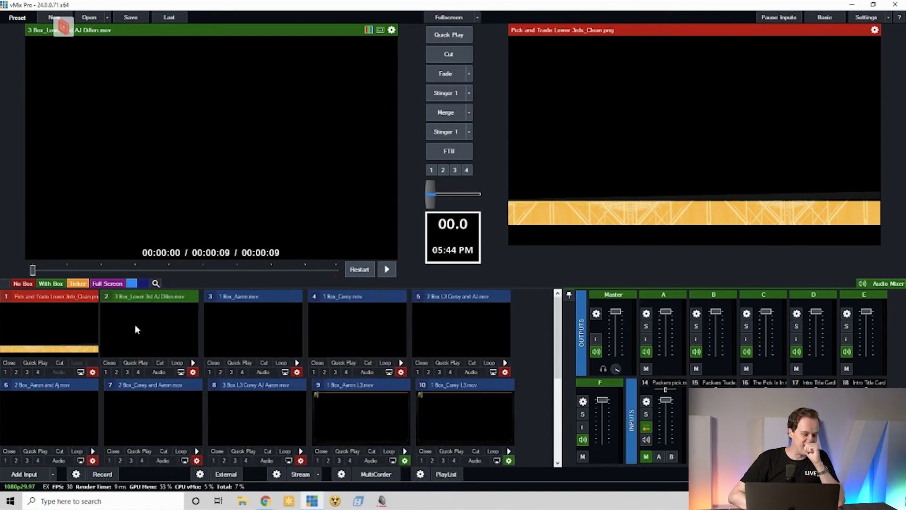
{"action": "left_click", "coordinate": [133, 284]}
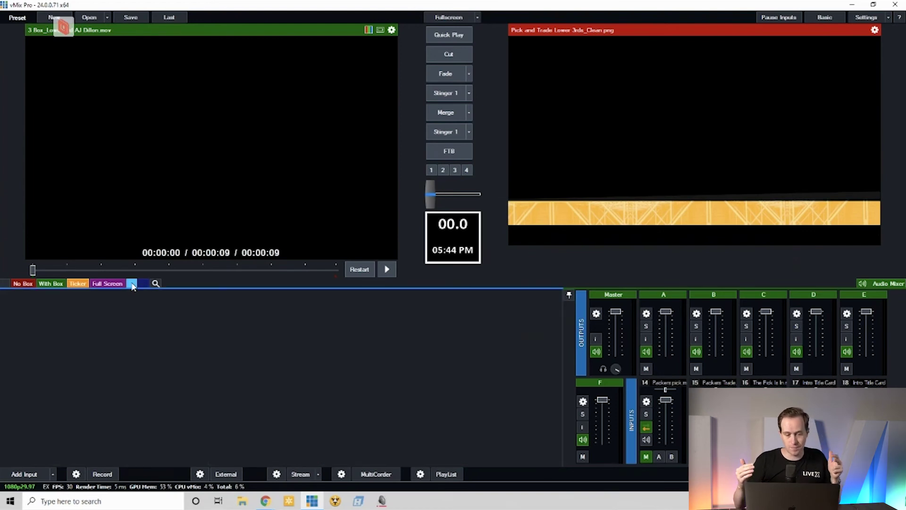